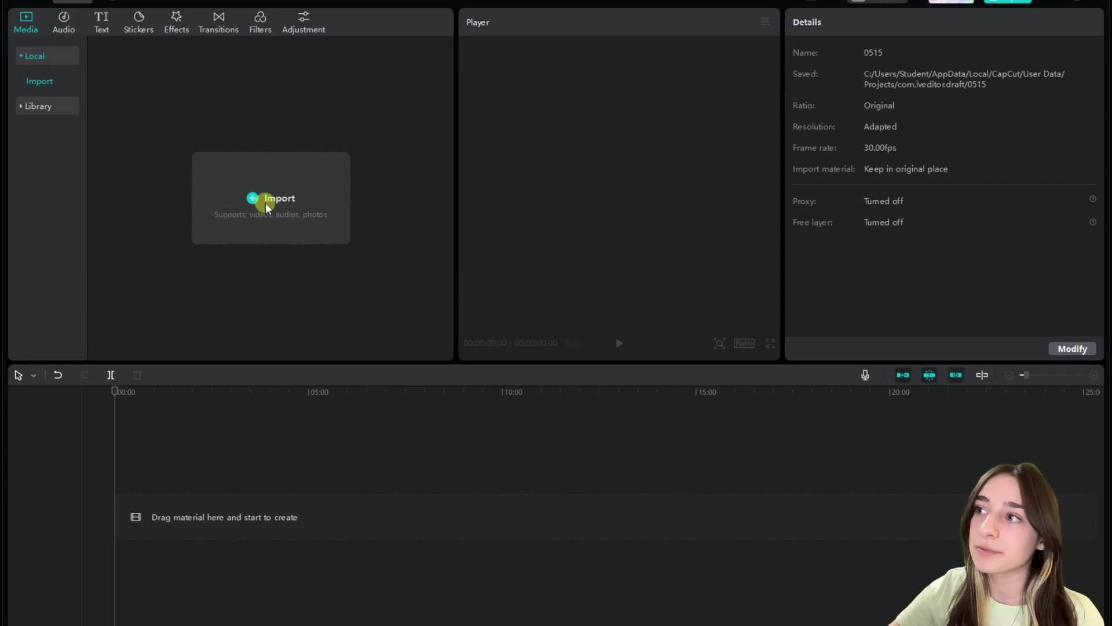
# Import Quizgecko.webm, Langotalk.webm and Genei 2.webm and place all three on the timeline.
pyautogui.click(282, 205)
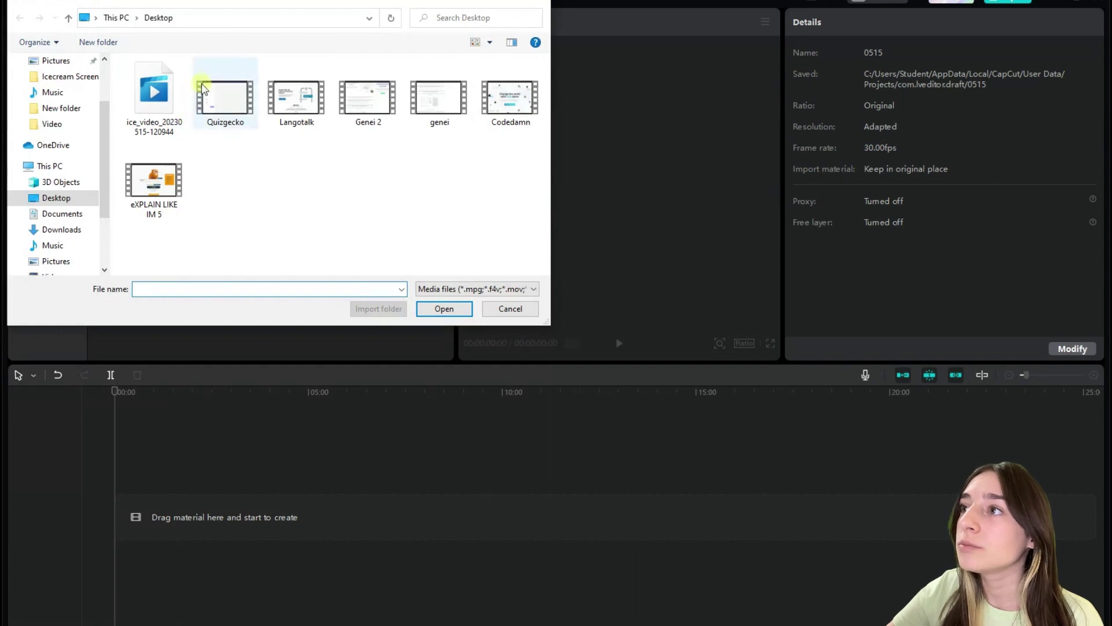
pyautogui.moveTo(210, 141); pyautogui.dragTo(371, 99)
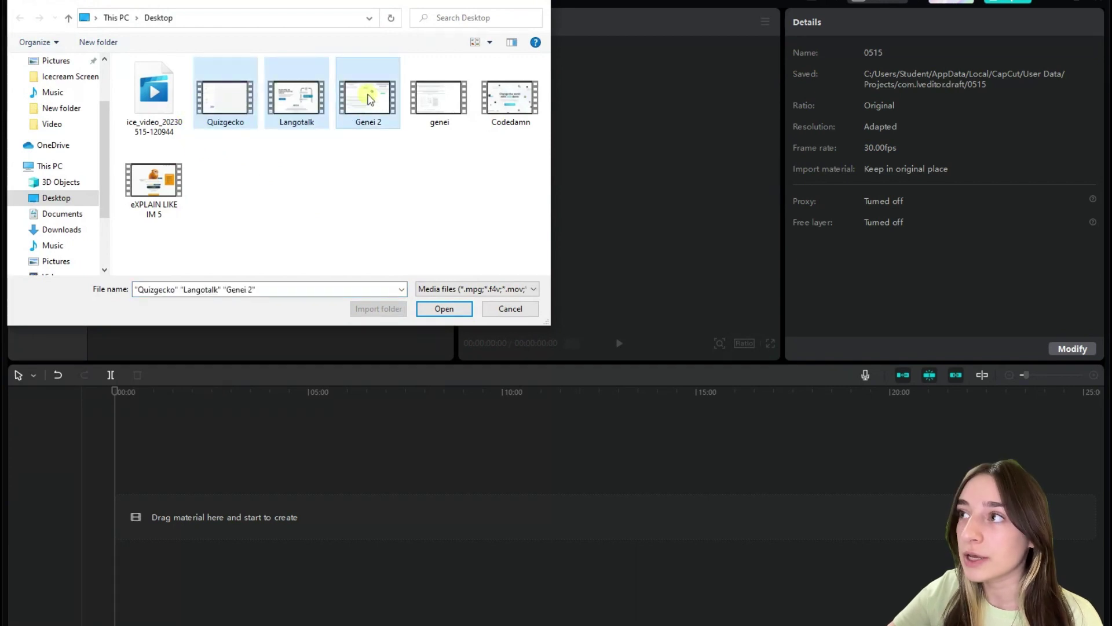
pyautogui.click(457, 312)
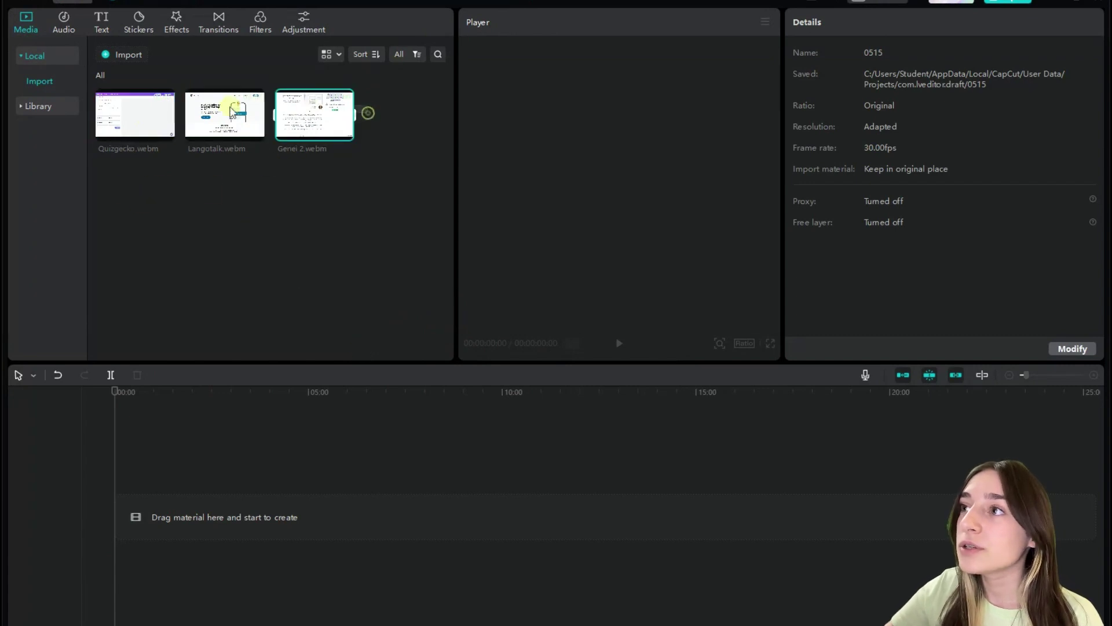
pyautogui.moveTo(151, 123); pyautogui.dragTo(171, 494)
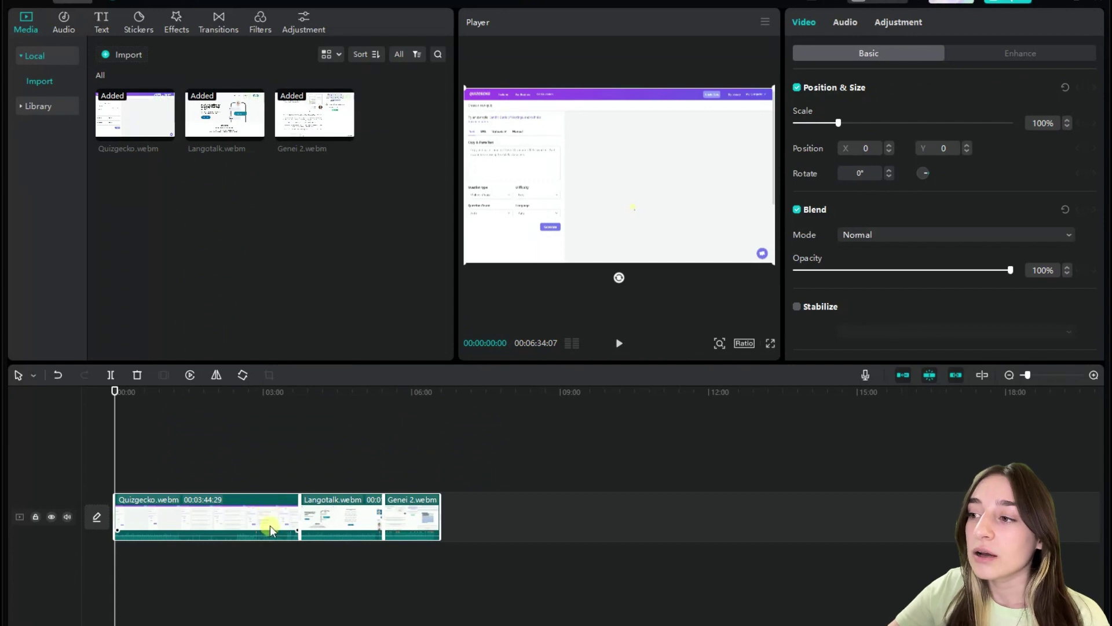
# Reorder the clips to Langotalk, Genei 2, Quizgecko and zoom in on the timeline.
pyautogui.click(268, 526)
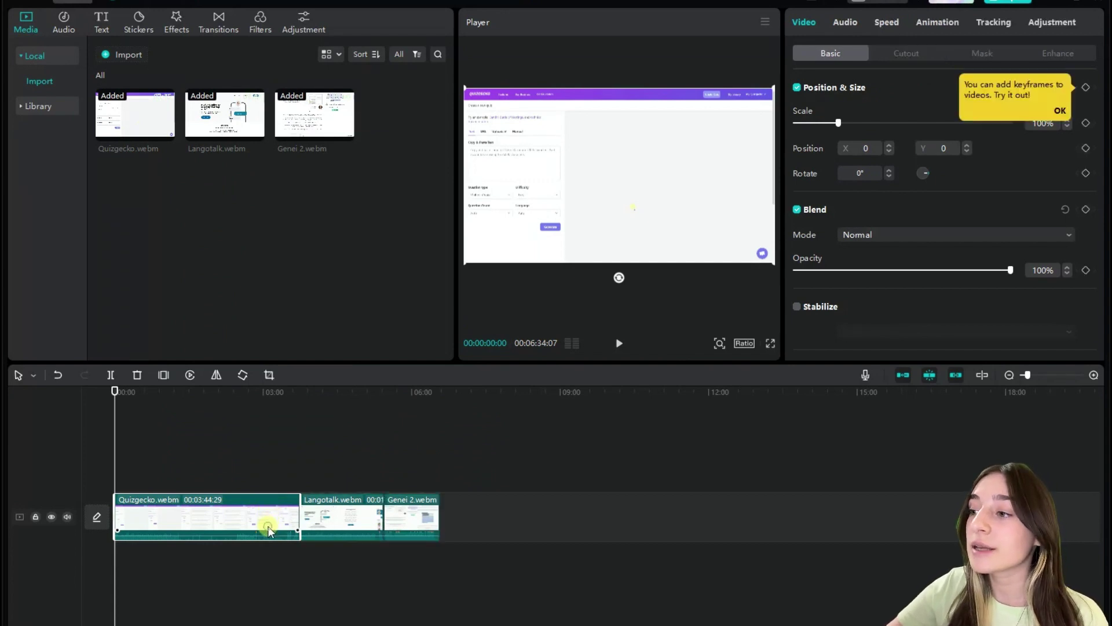
pyautogui.moveTo(336, 523); pyautogui.dragTo(392, 532)
pyautogui.click(239, 520)
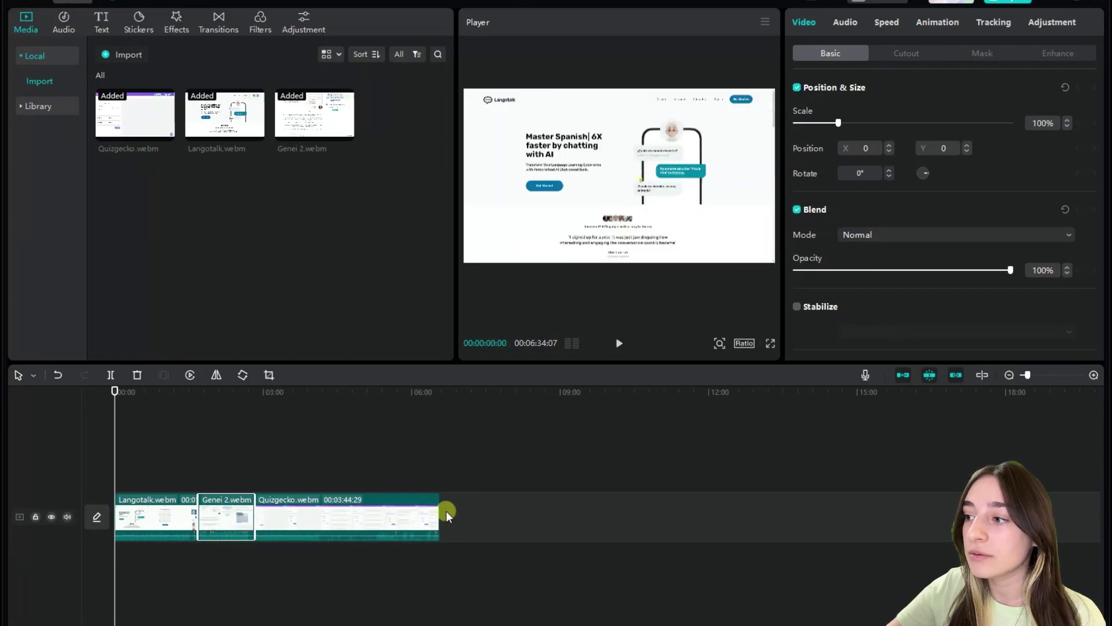
pyautogui.click(433, 526)
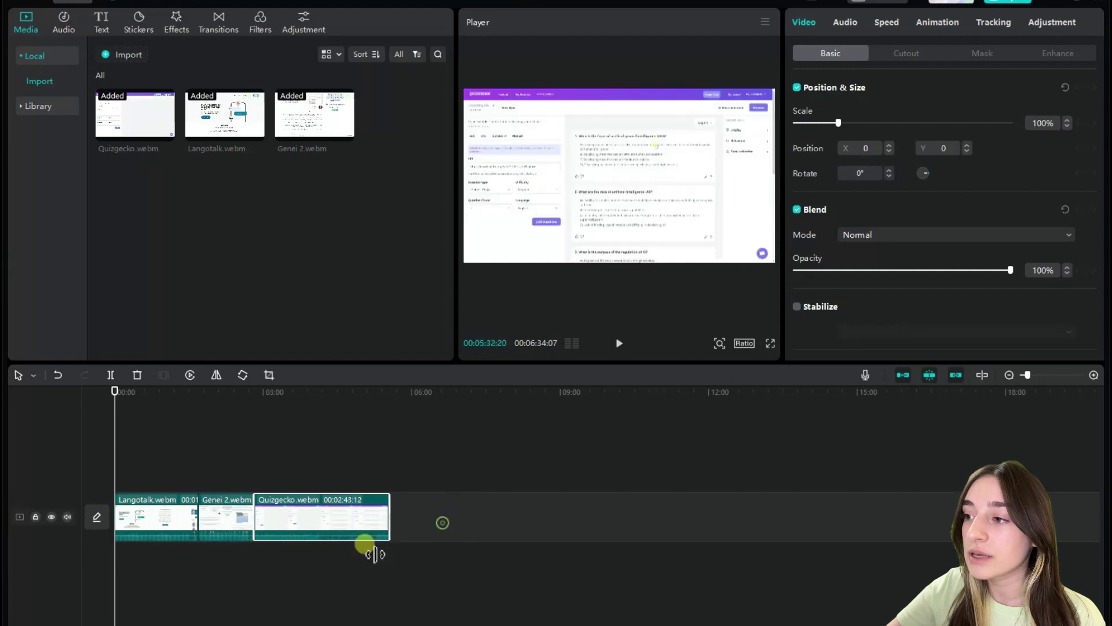
pyautogui.moveTo(1027, 377); pyautogui.dragTo(1106, 387)
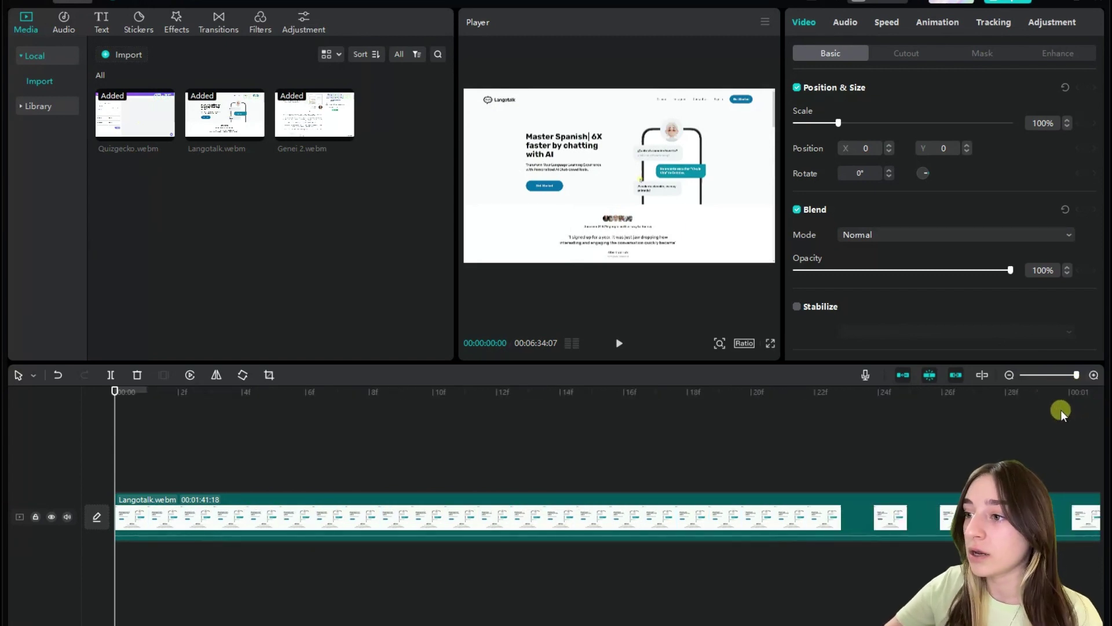
pyautogui.scroll(-10, 939, 421)
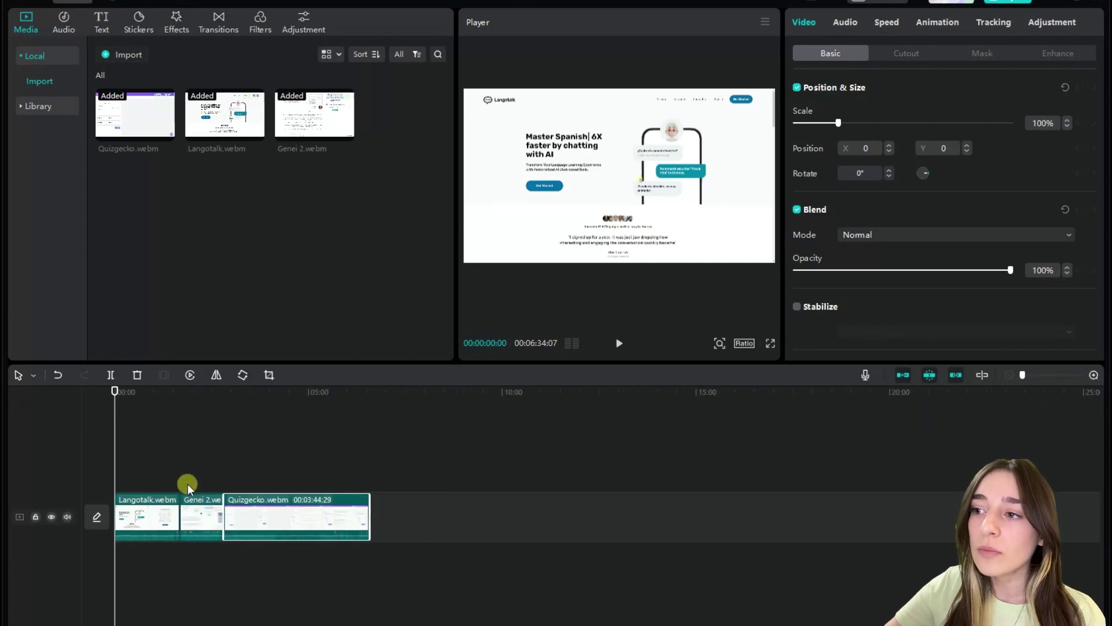
# Split Langotalk at 00:00:41:26 and 00:00:56:05, then delete the middle piece.
pyautogui.click(174, 500)
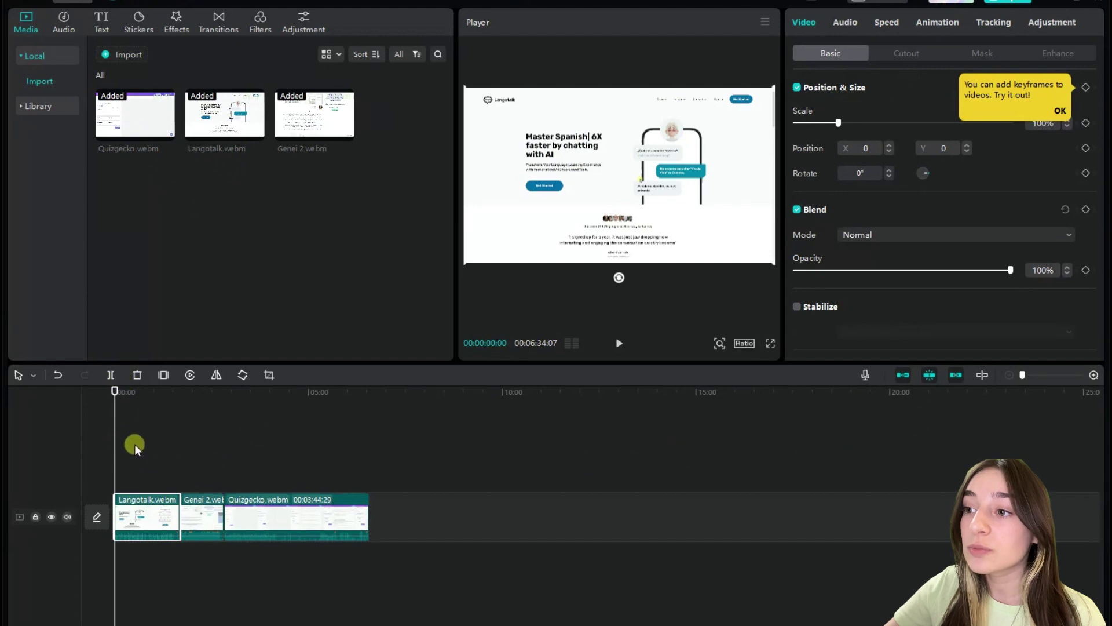
pyautogui.moveTo(116, 392); pyautogui.dragTo(152, 442)
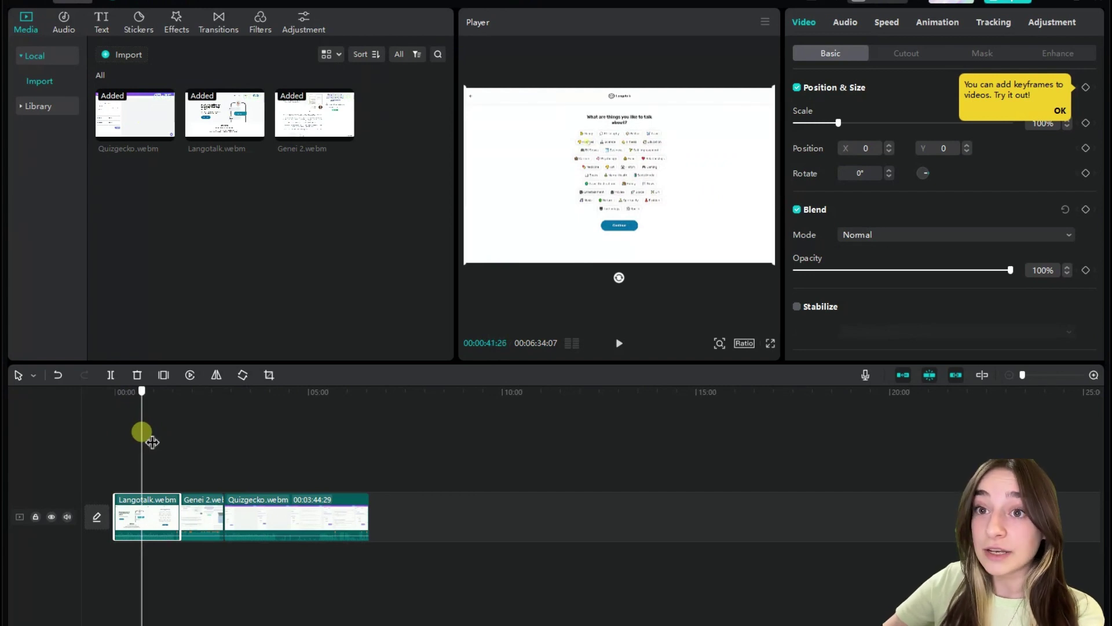
pyautogui.click(110, 375)
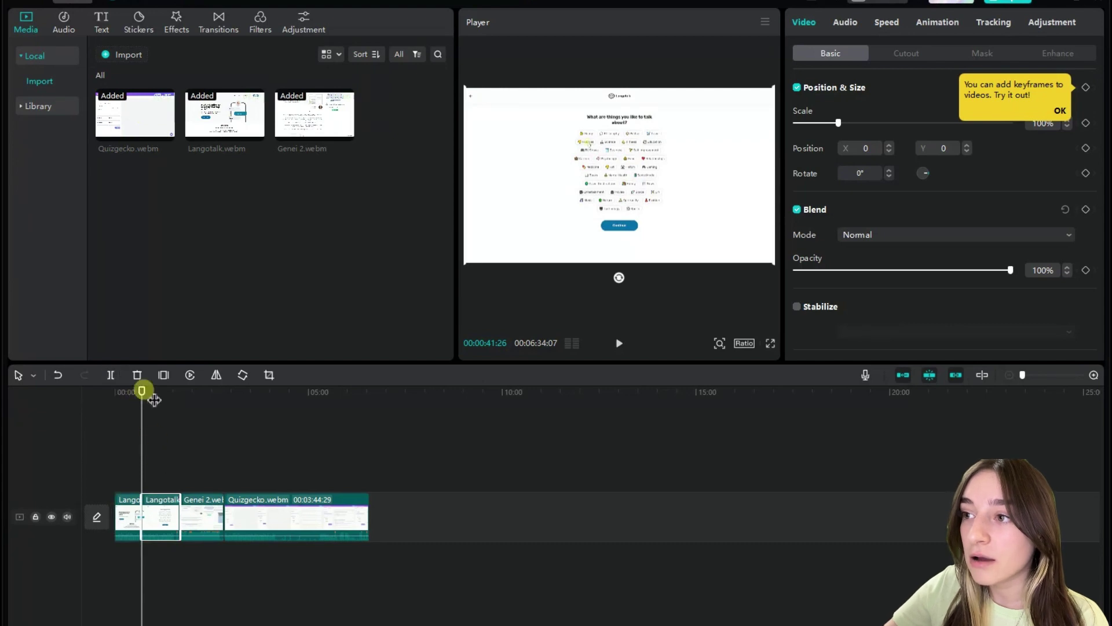
pyautogui.moveTo(154, 399); pyautogui.dragTo(159, 397)
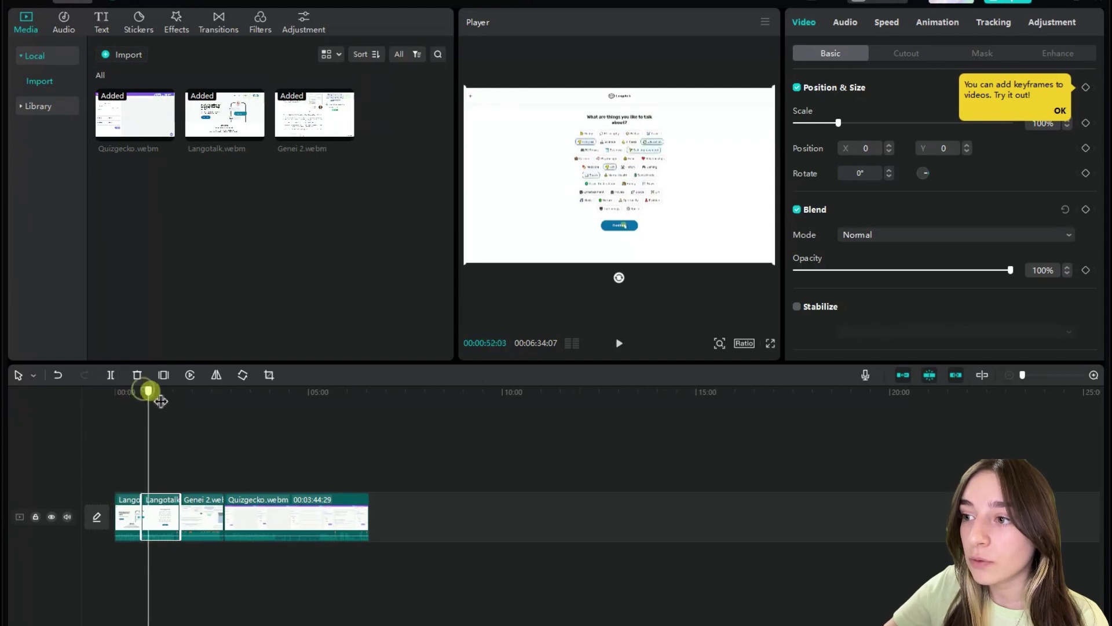
pyautogui.click(110, 375)
pyautogui.click(145, 514)
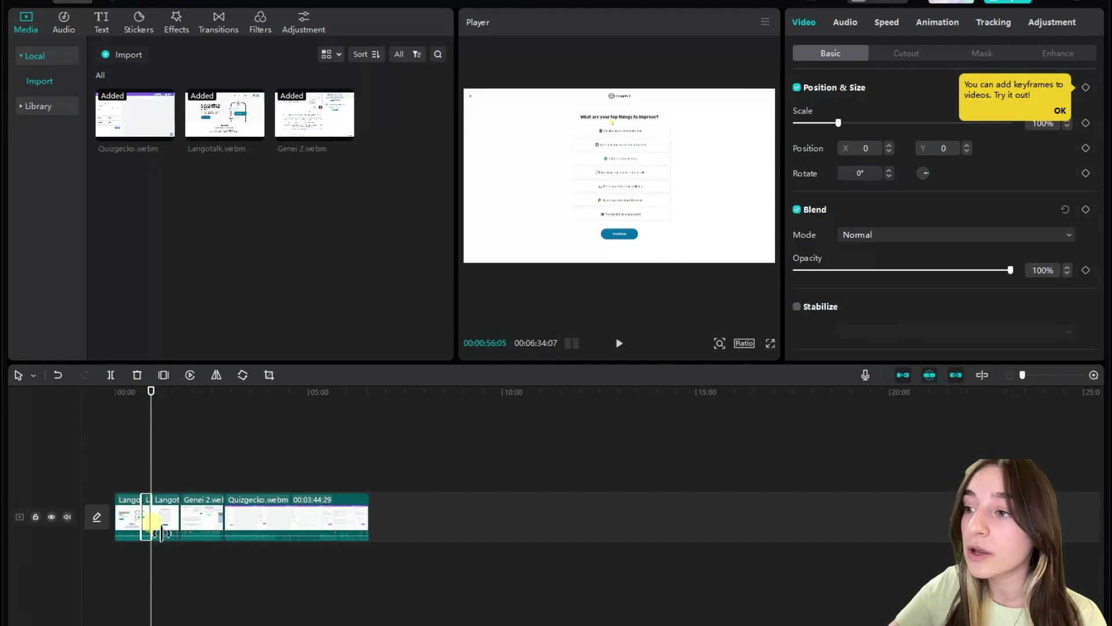
pyautogui.press('Delete')
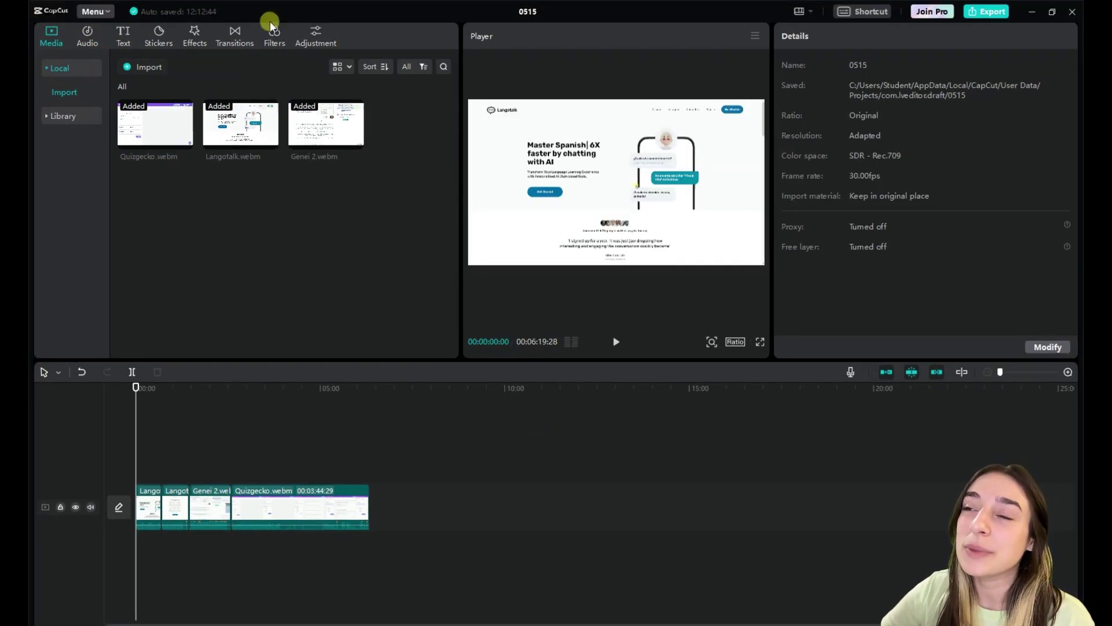
# Browse the Audio library's Music, Sound effects and Extracted audios, ending on TikTok sounds.
pyautogui.click(96, 43)
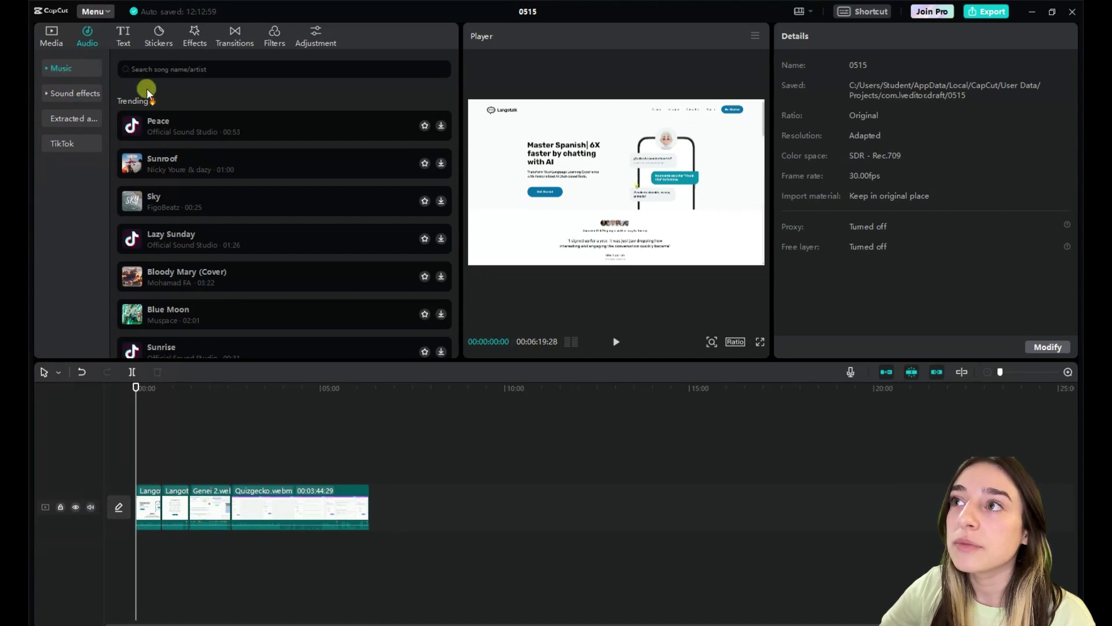
pyautogui.scroll(-10, 156, 151)
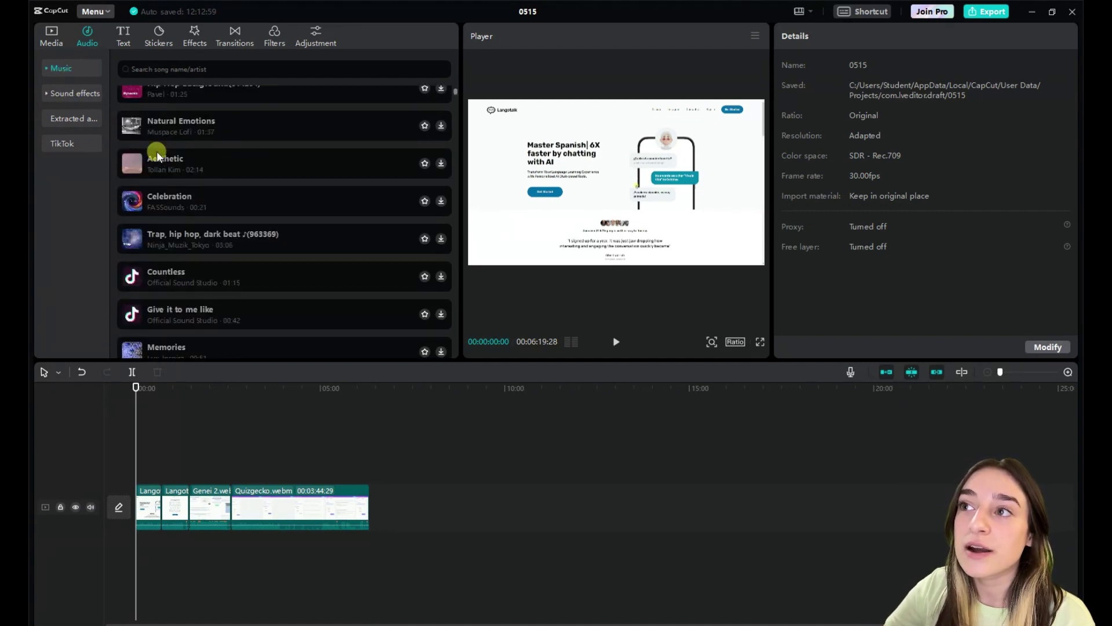
pyautogui.scroll(-5, 165, 179)
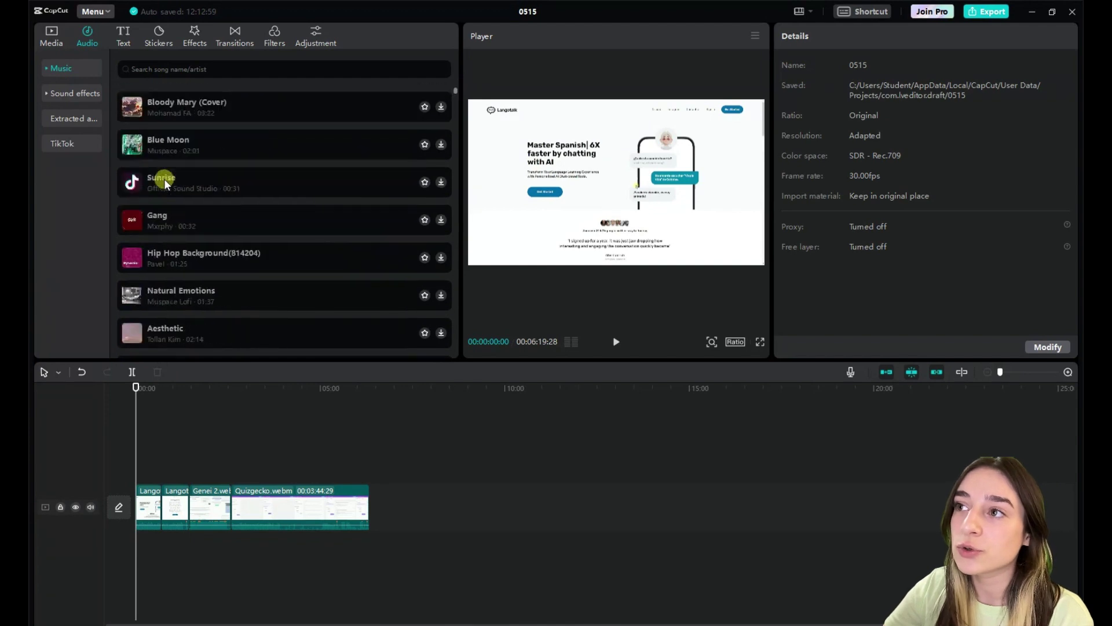
pyautogui.click(64, 95)
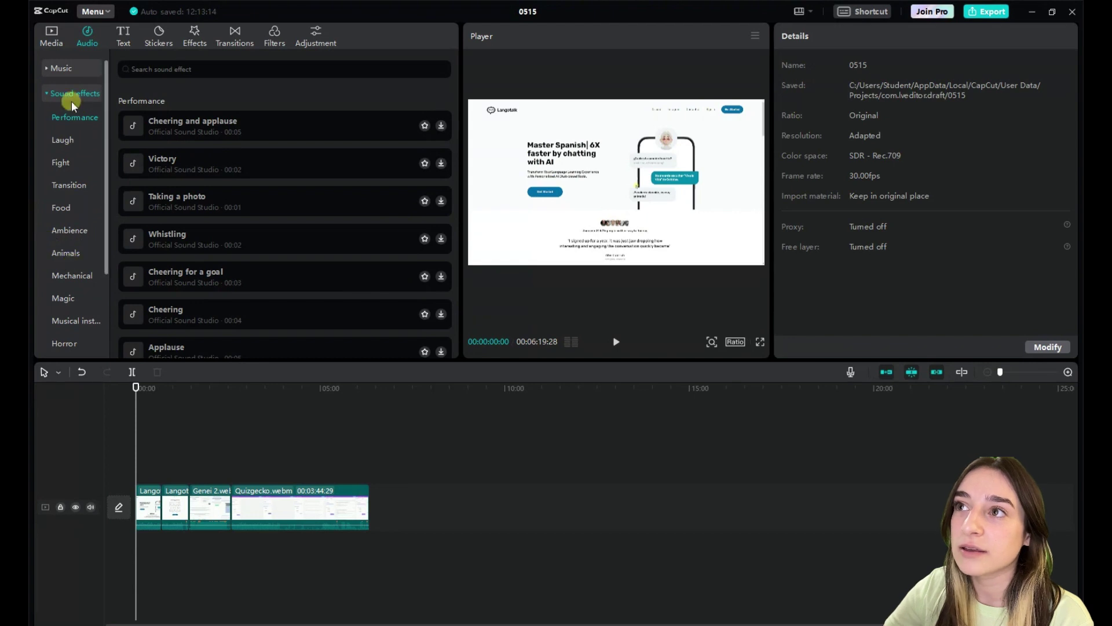
pyautogui.click(56, 93)
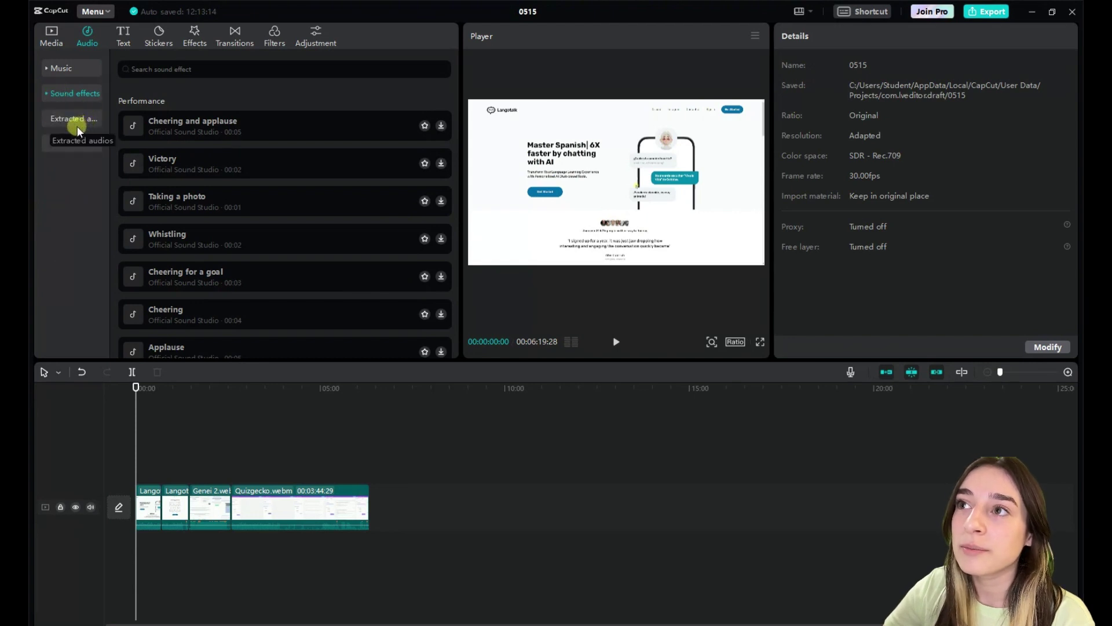
pyautogui.click(56, 123)
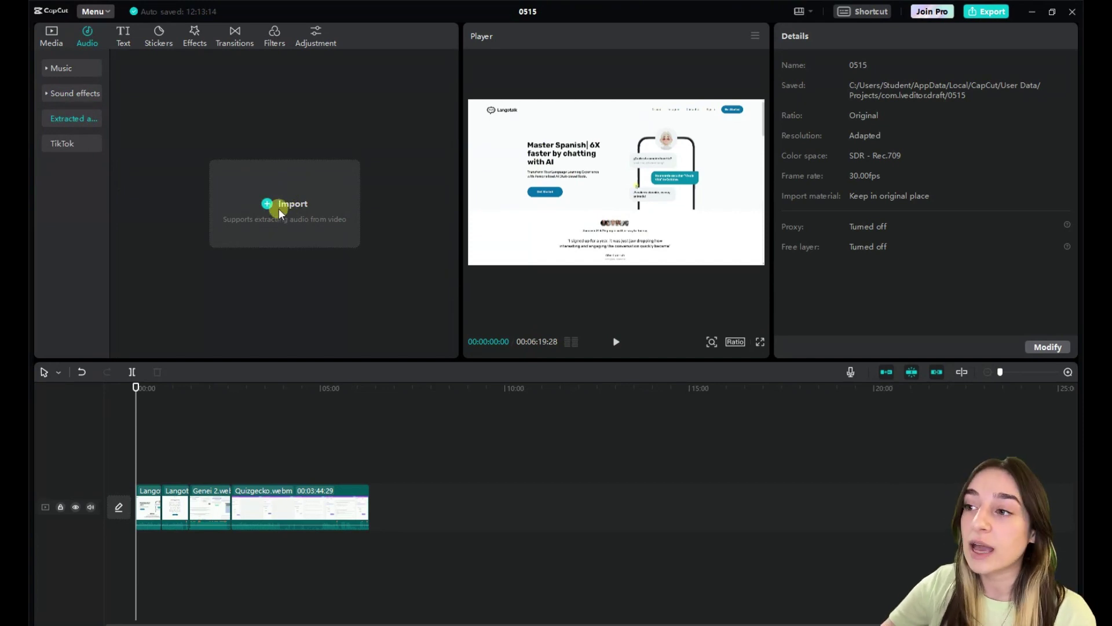
pyautogui.click(59, 144)
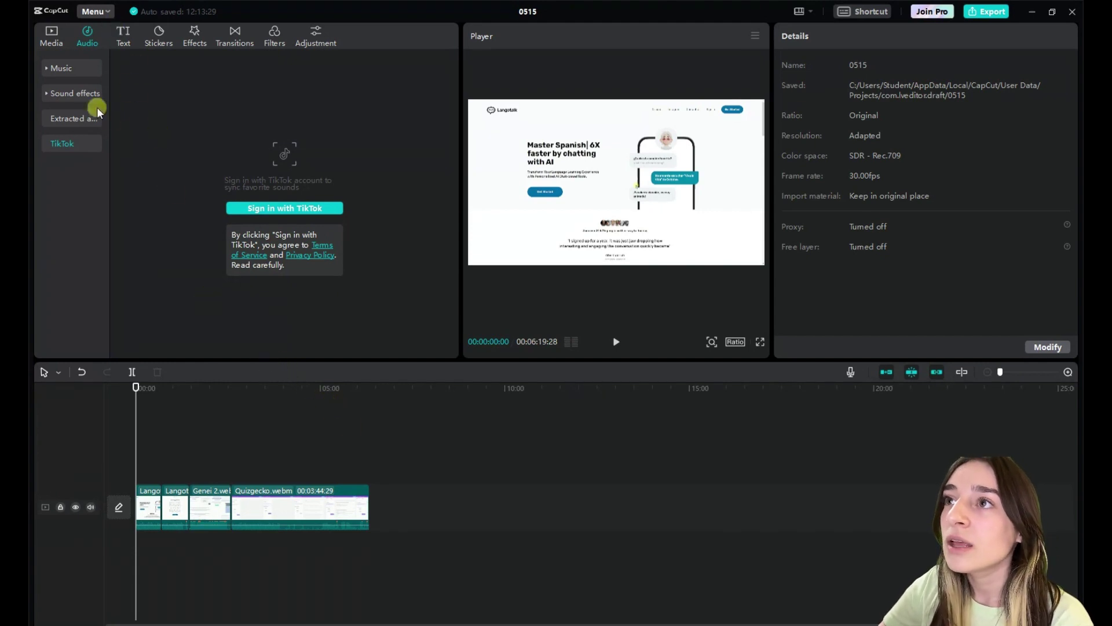
# Download the trending Sunroof song and place it at 0:00 beneath the video clips.
pyautogui.click(61, 68)
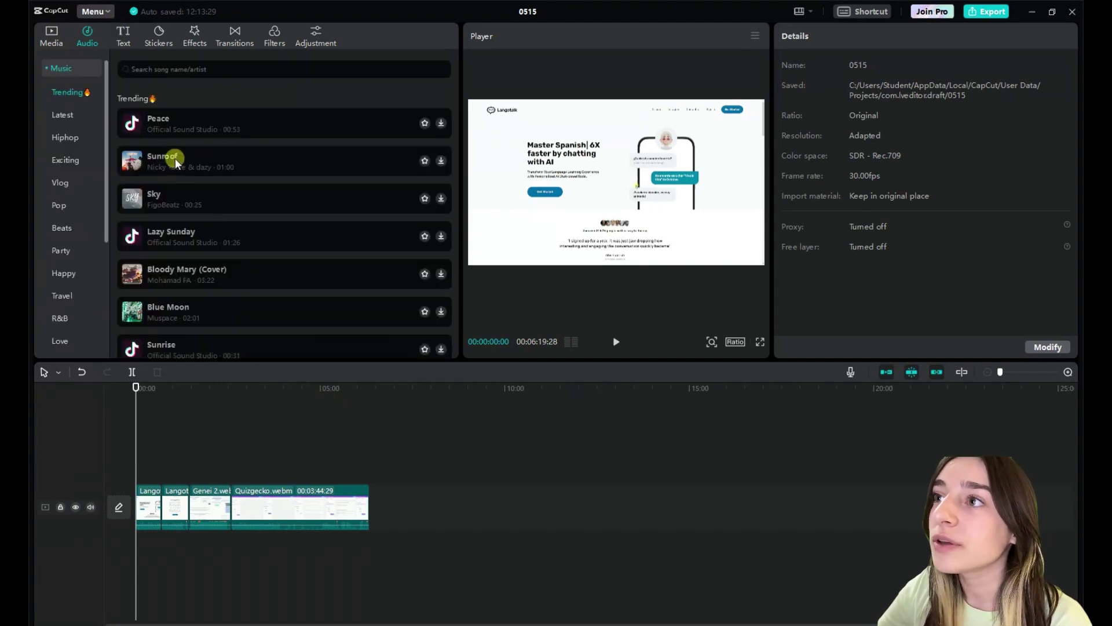
pyautogui.click(186, 169)
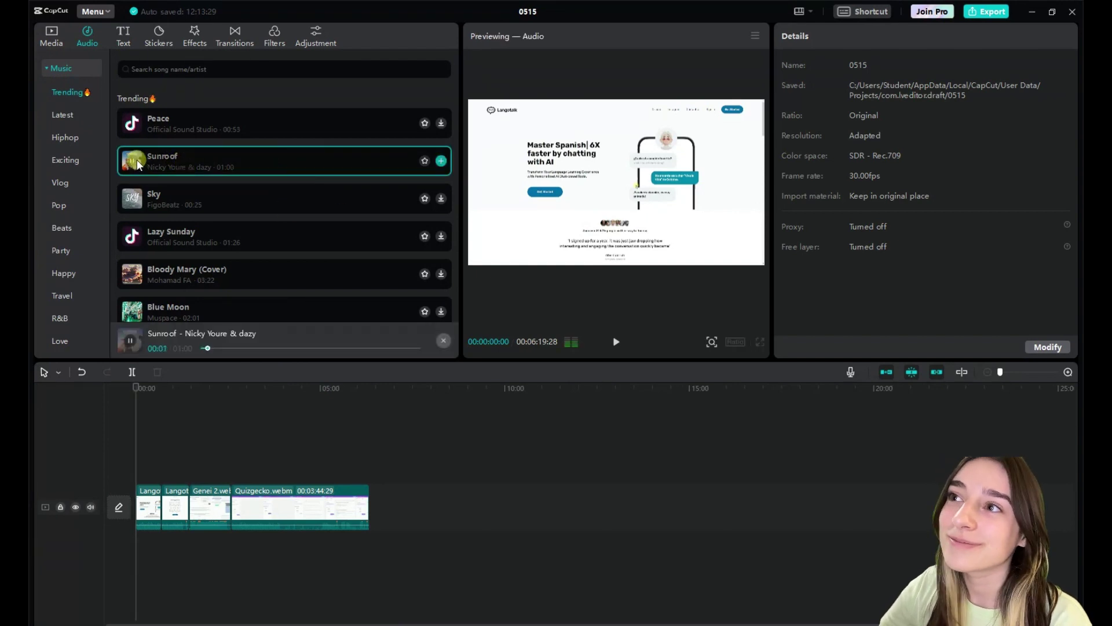
pyautogui.moveTo(154, 163); pyautogui.dragTo(220, 467)
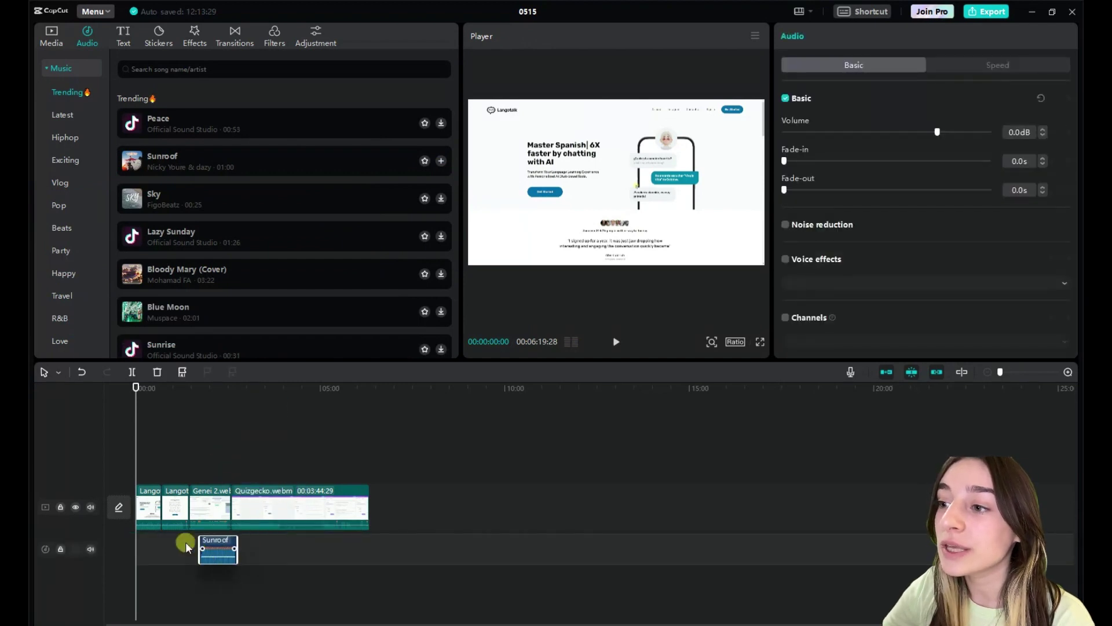
pyautogui.moveTo(295, 567); pyautogui.dragTo(150, 560)
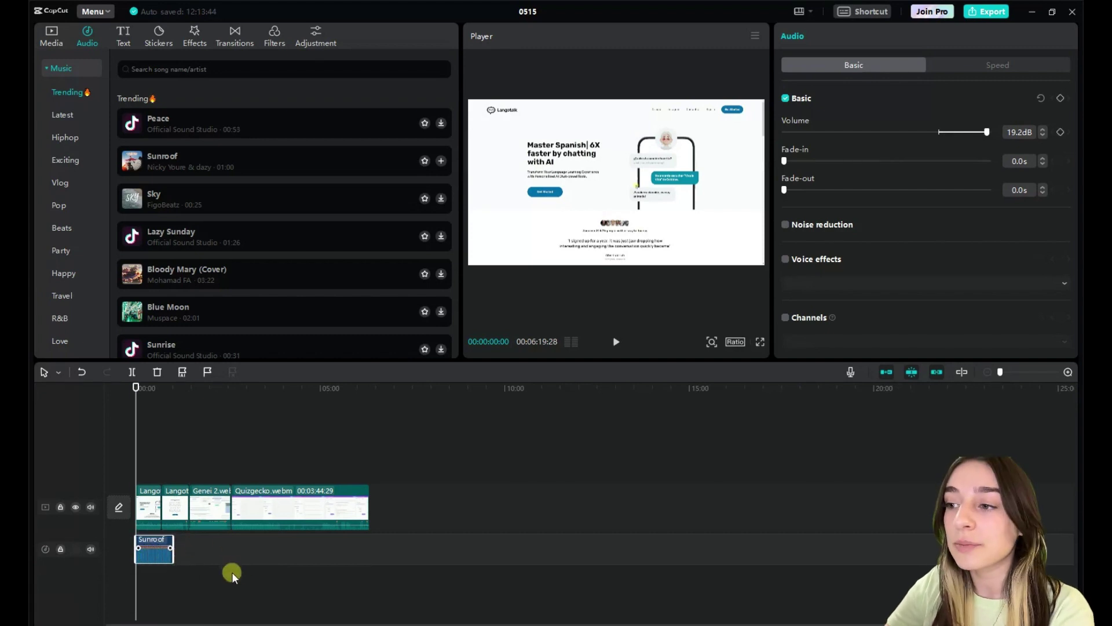
pyautogui.click(280, 555)
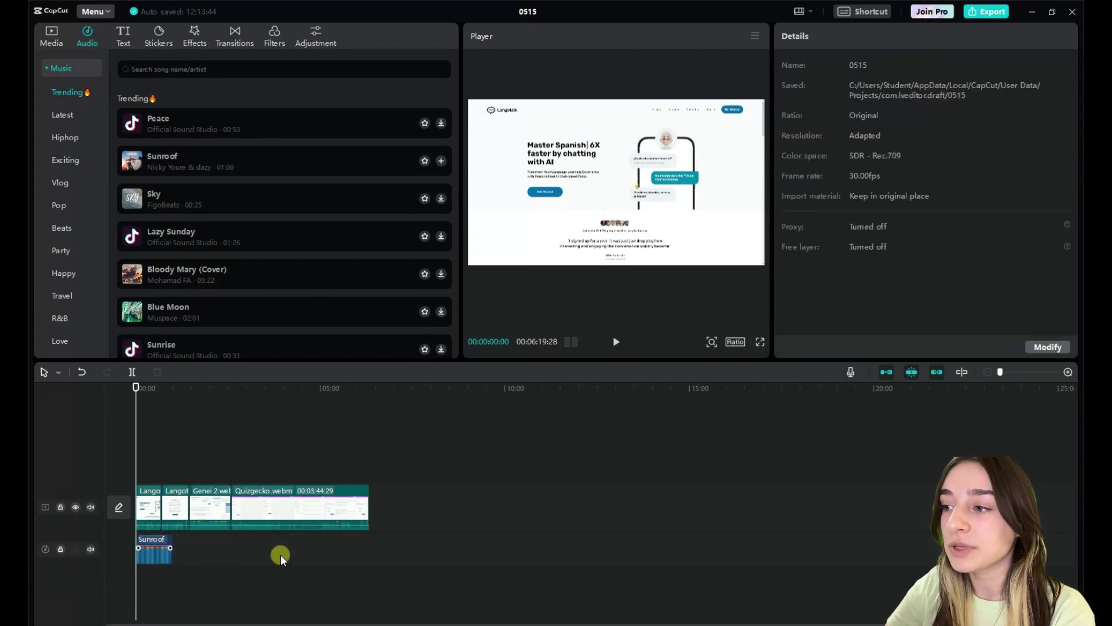
# Add a default text clip at the timeline start and change its wording to 'Hello'.
pyautogui.click(119, 37)
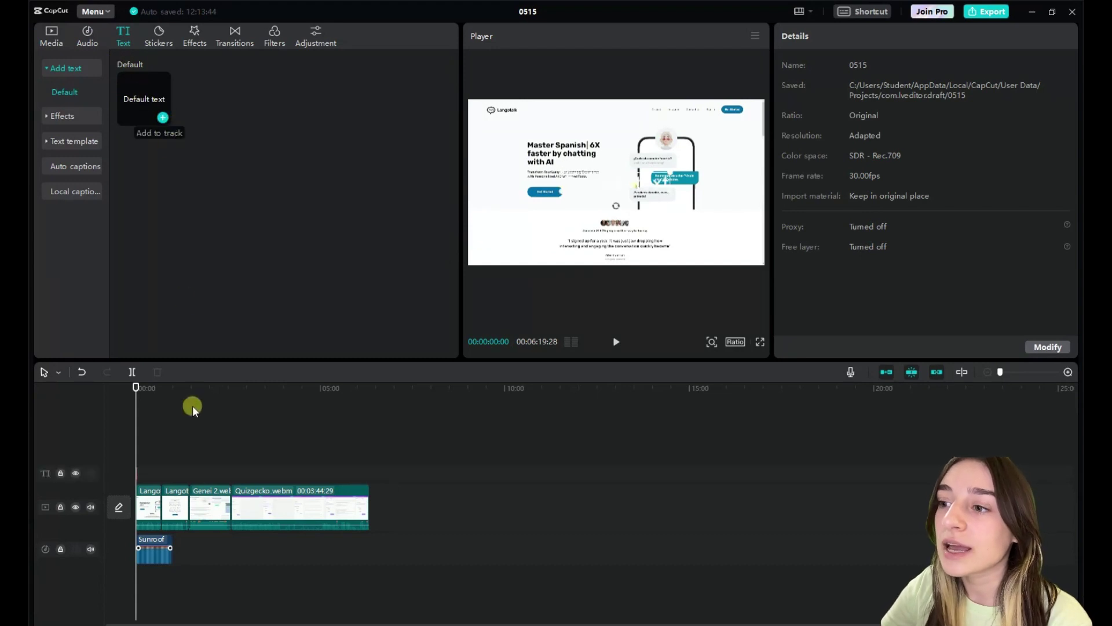
pyautogui.moveTo(193, 406); pyautogui.dragTo(172, 440)
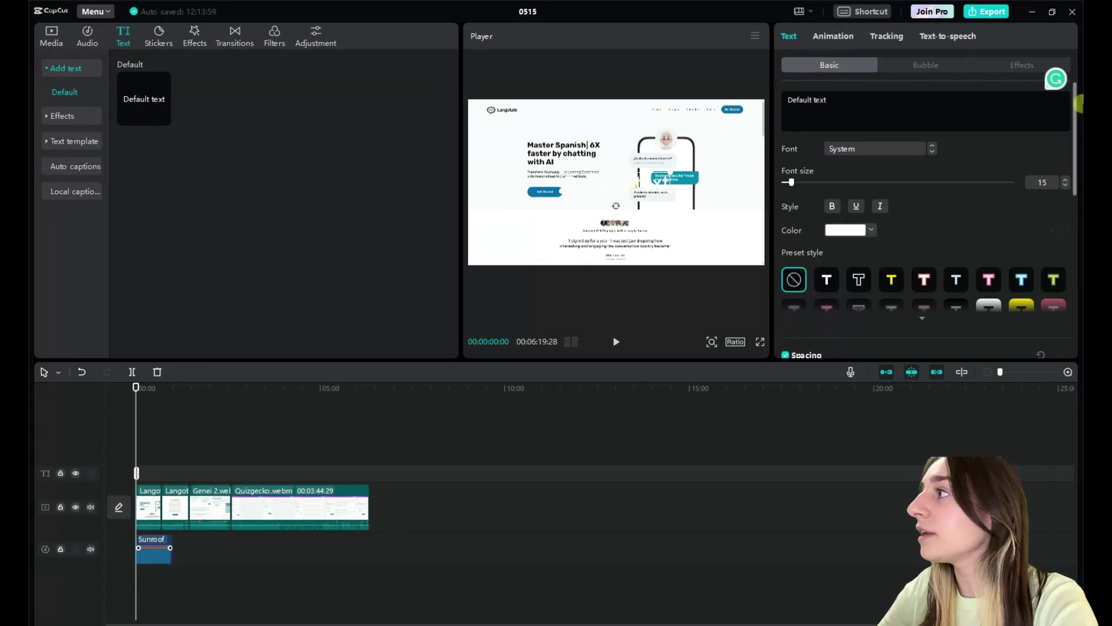
pyautogui.moveTo(790, 122); pyautogui.dragTo(799, 98)
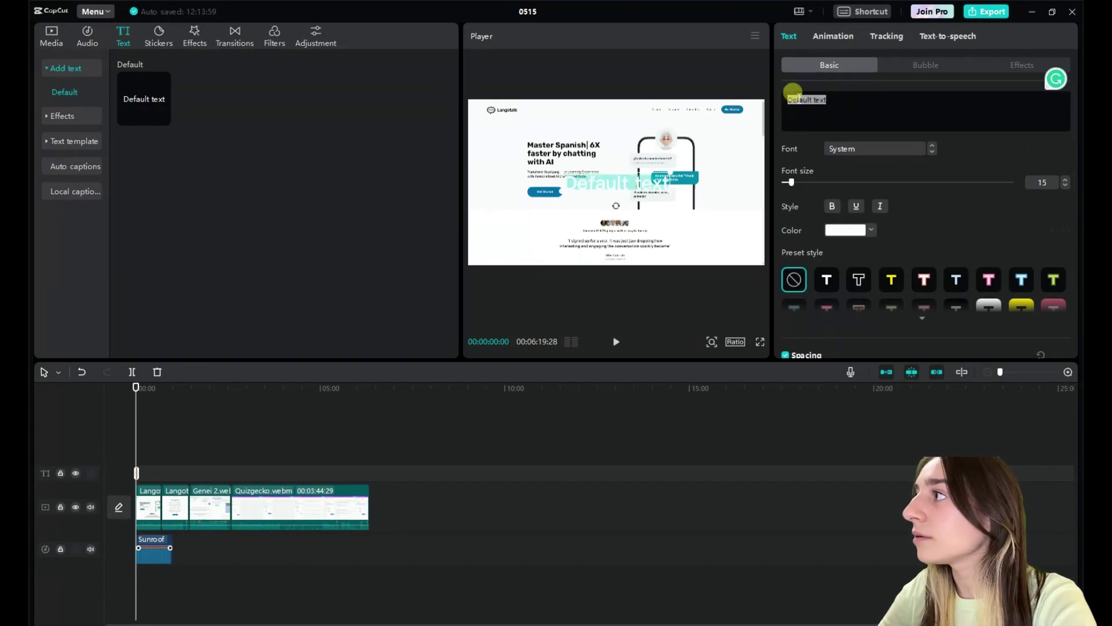
pyautogui.write('Hello')
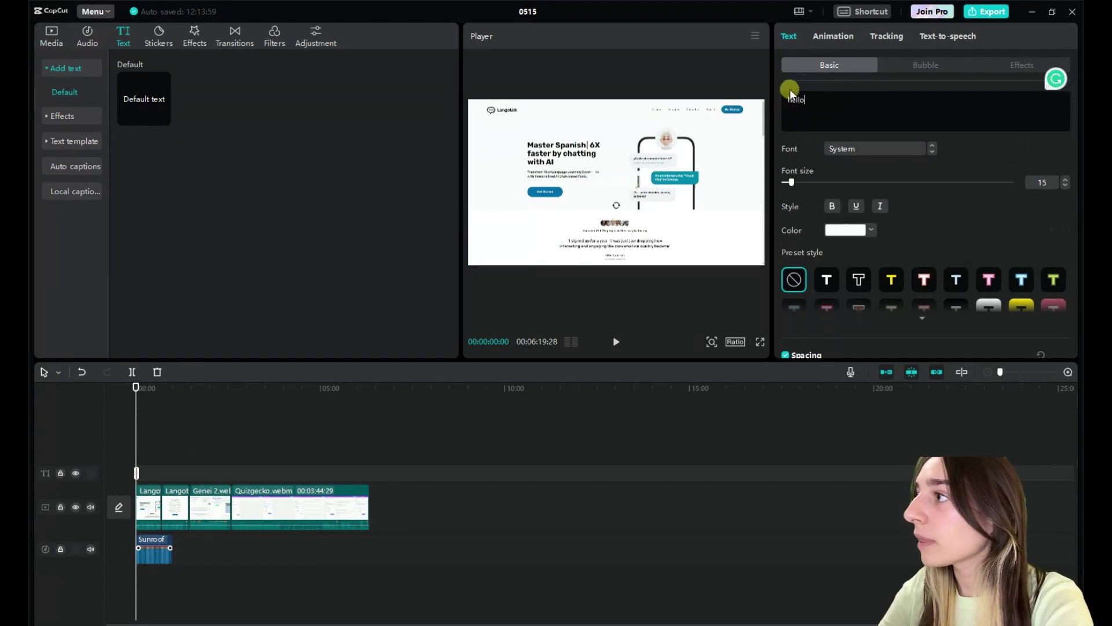
# Apply the black outlined preset style and move the text lower in the frame.
pyautogui.click(858, 279)
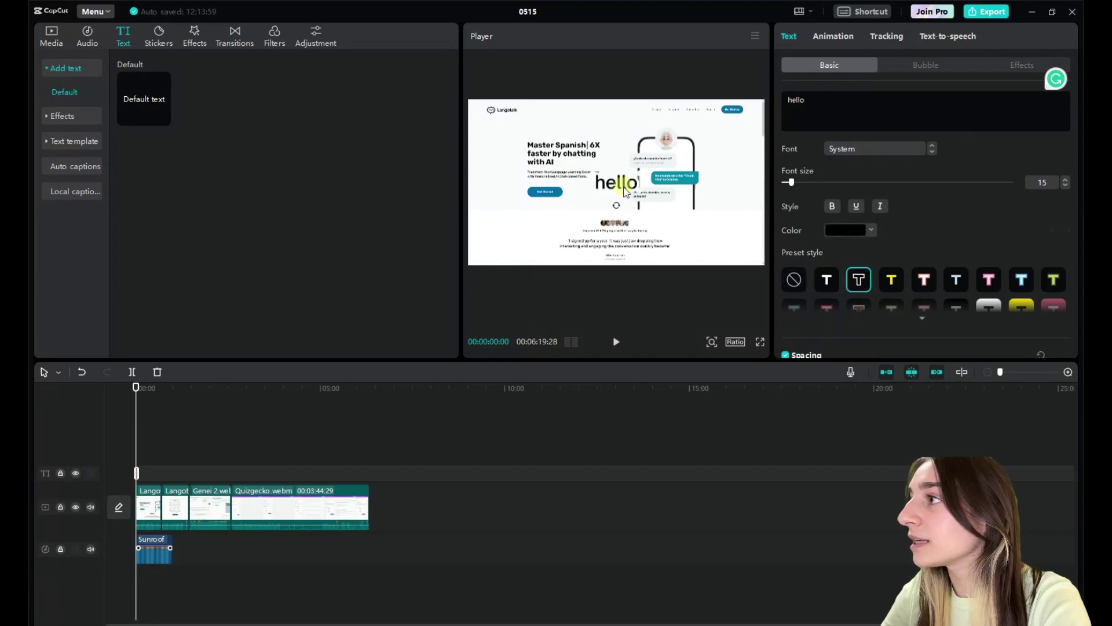
pyautogui.moveTo(623, 186); pyautogui.dragTo(567, 219)
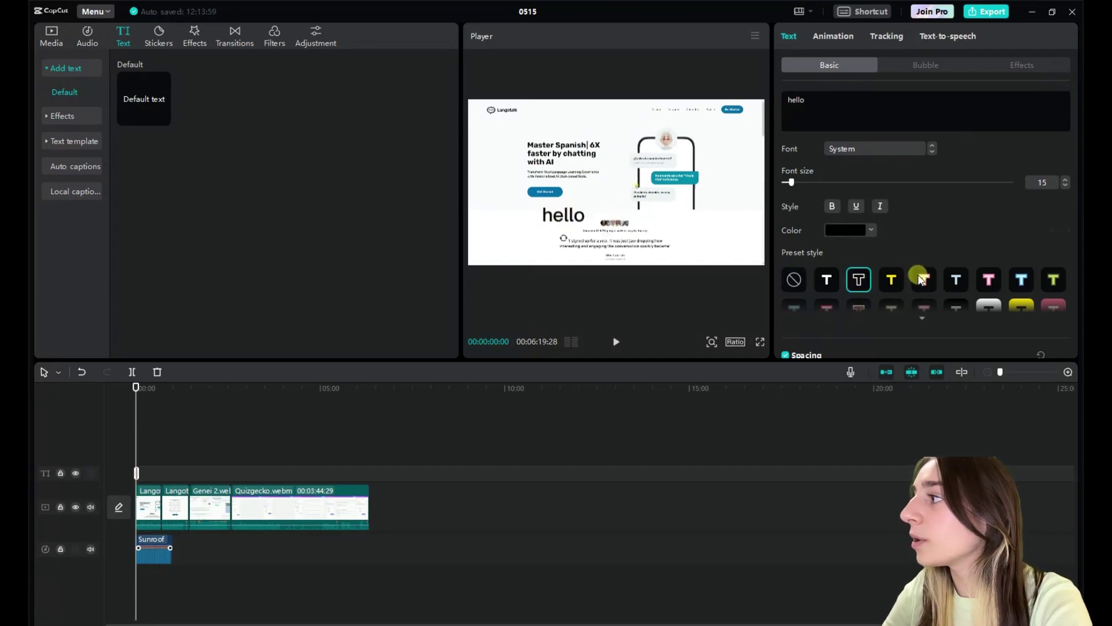
pyautogui.scroll(-2, 923, 279)
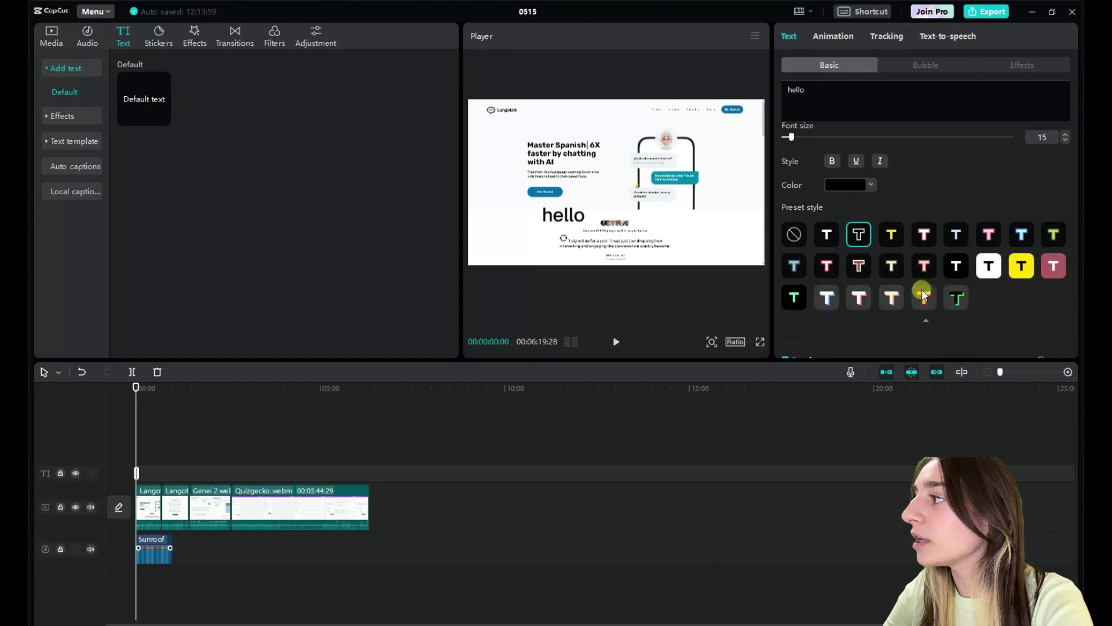
pyautogui.scroll(2, 845, 215)
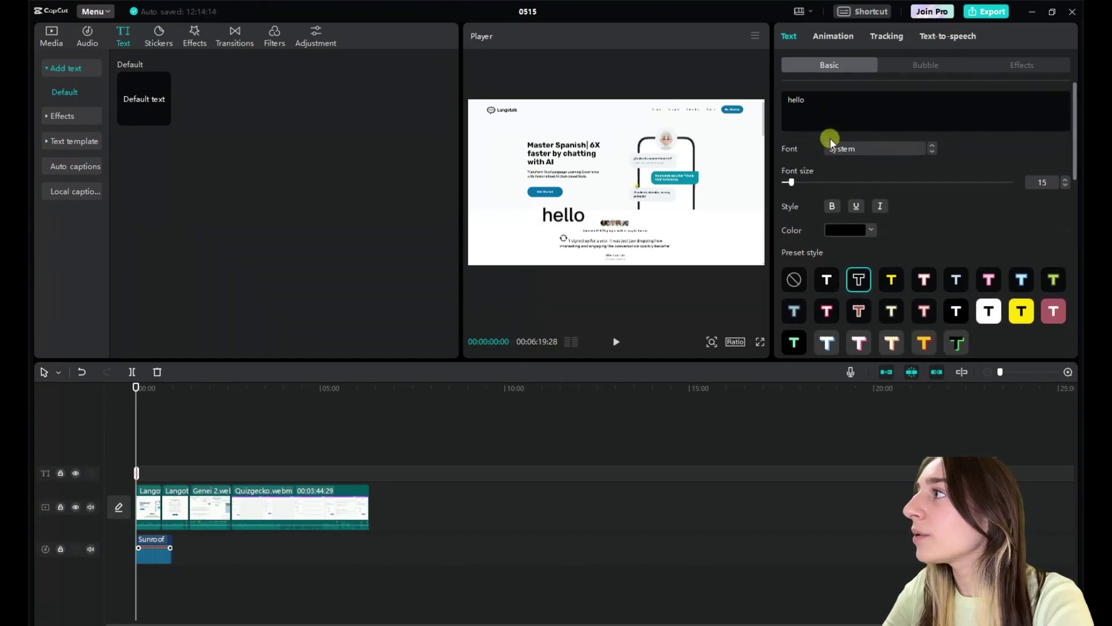
pyautogui.click(821, 35)
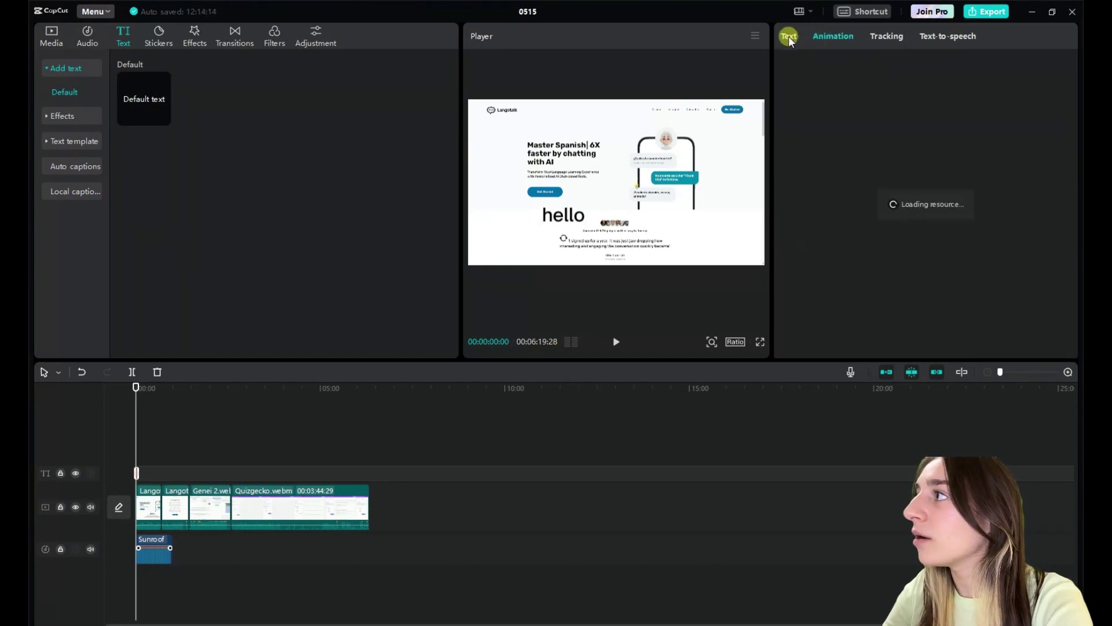
pyautogui.click(794, 37)
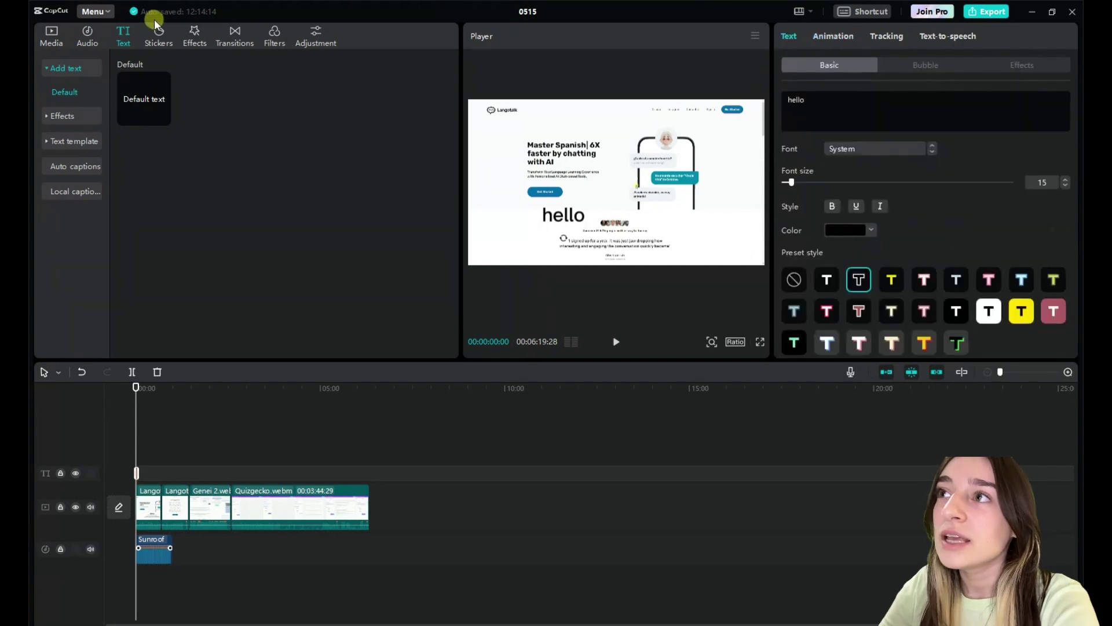
# Scroll through the Trending stickers collection without adding any sticker.
pyautogui.click(154, 35)
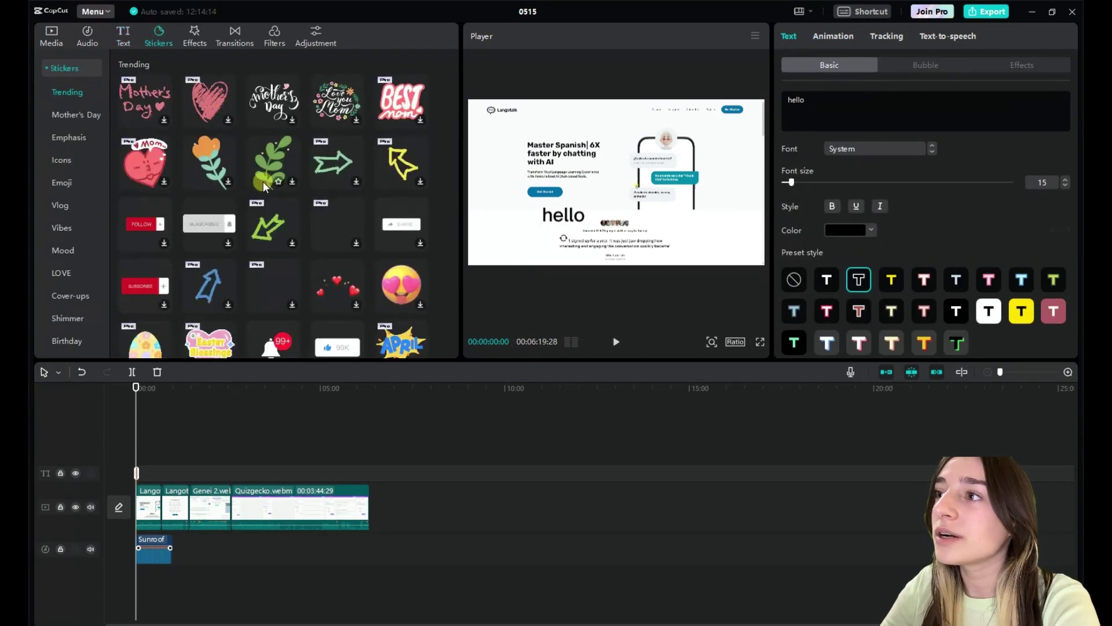
pyautogui.scroll(-5, 279, 200)
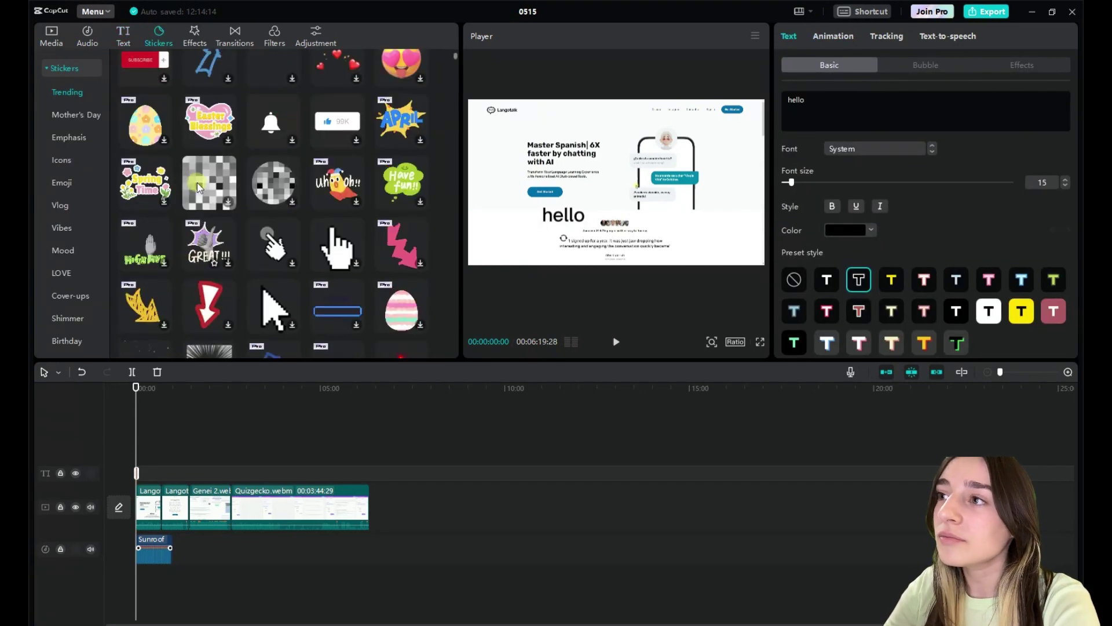
pyautogui.scroll(5, 198, 186)
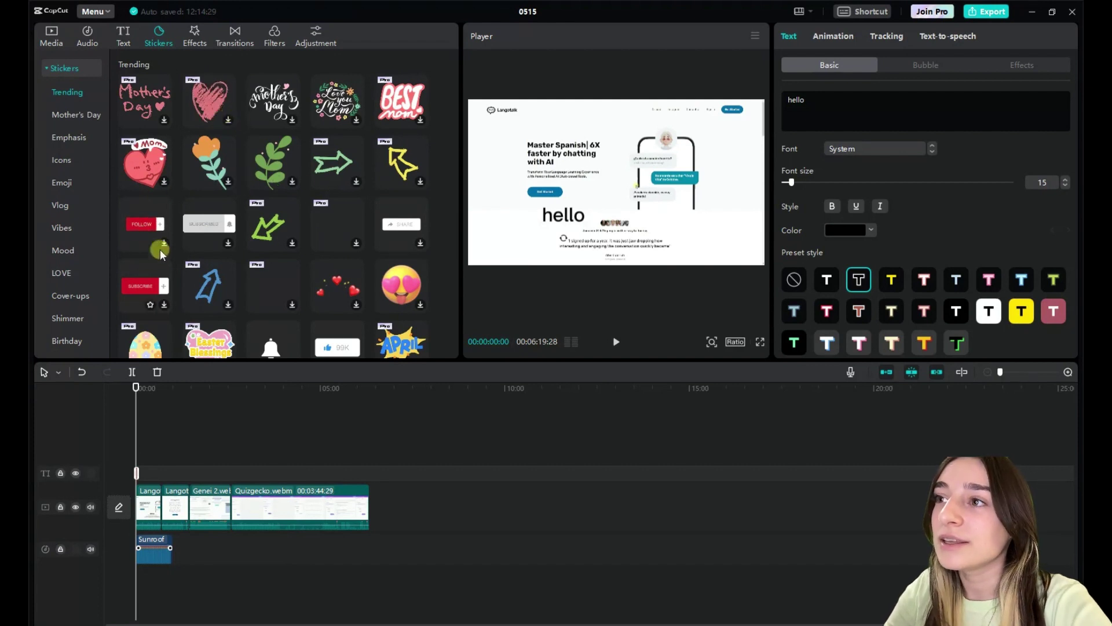
# Add the Black Flash II effect (Twist 40, Strength 20, Size 25, Speed 80) at the timeline start.
pyautogui.click(193, 43)
pyautogui.scroll(-2, 206, 162)
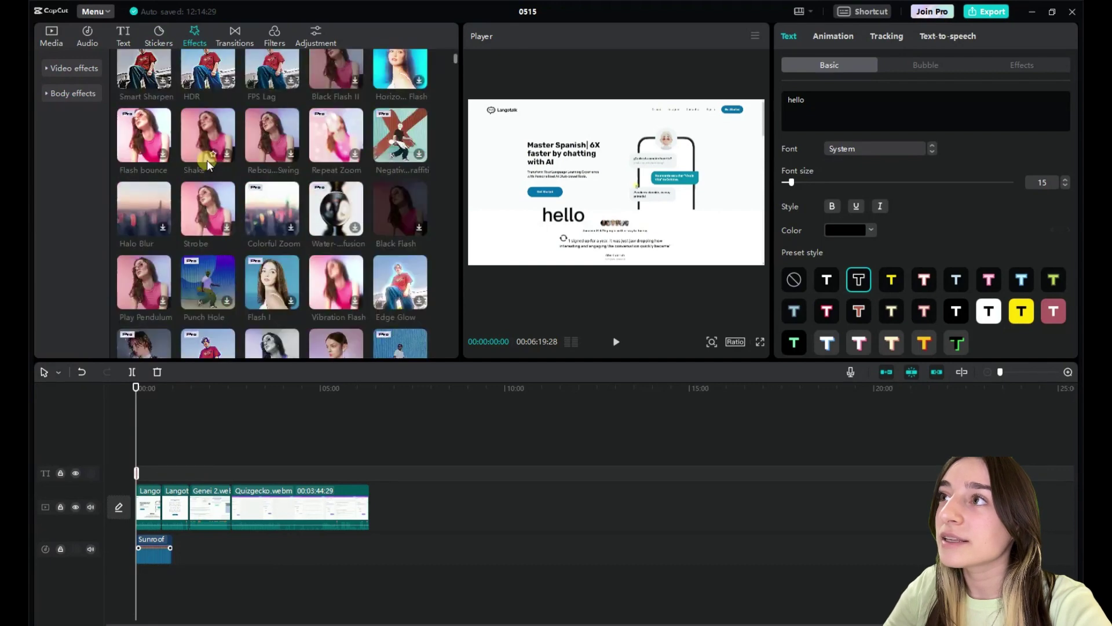
pyautogui.scroll(2, 209, 166)
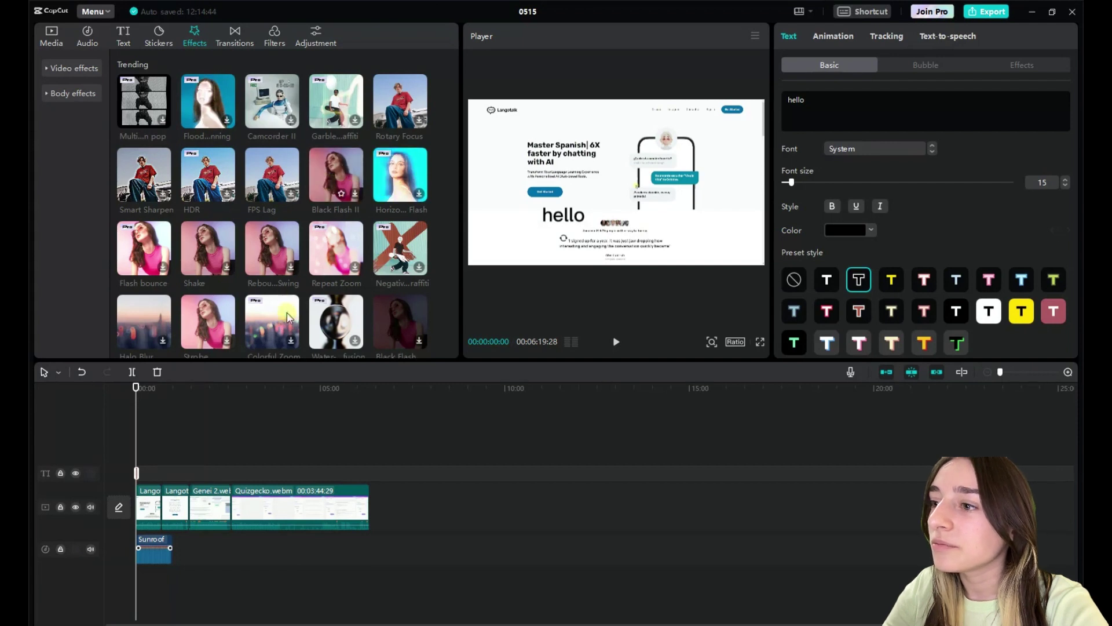
pyautogui.moveTo(326, 182); pyautogui.dragTo(137, 492)
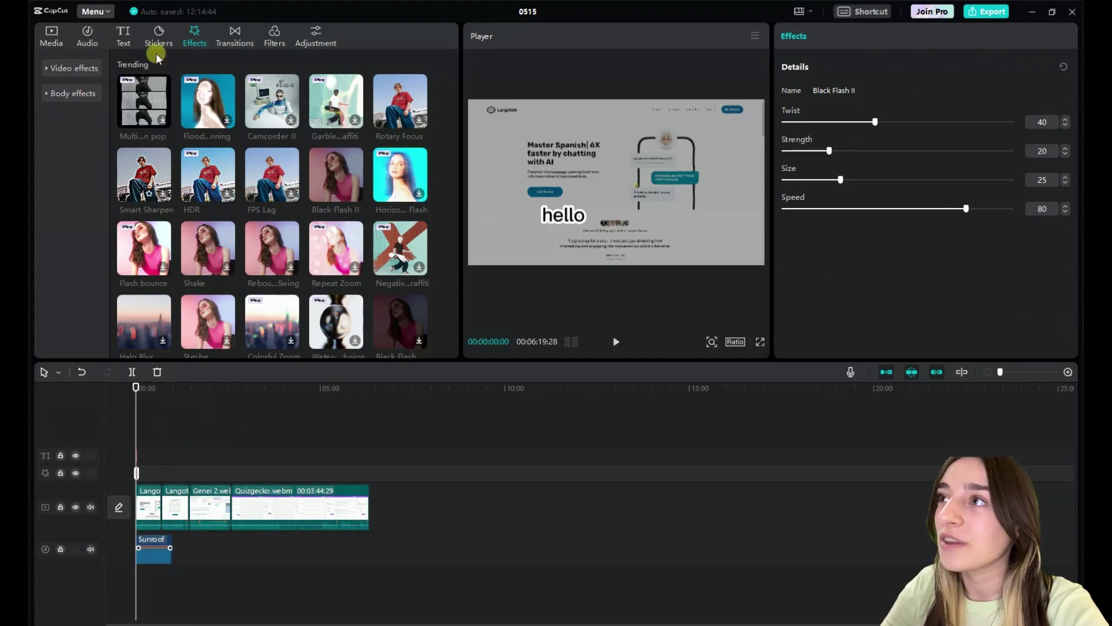
pyautogui.click(235, 33)
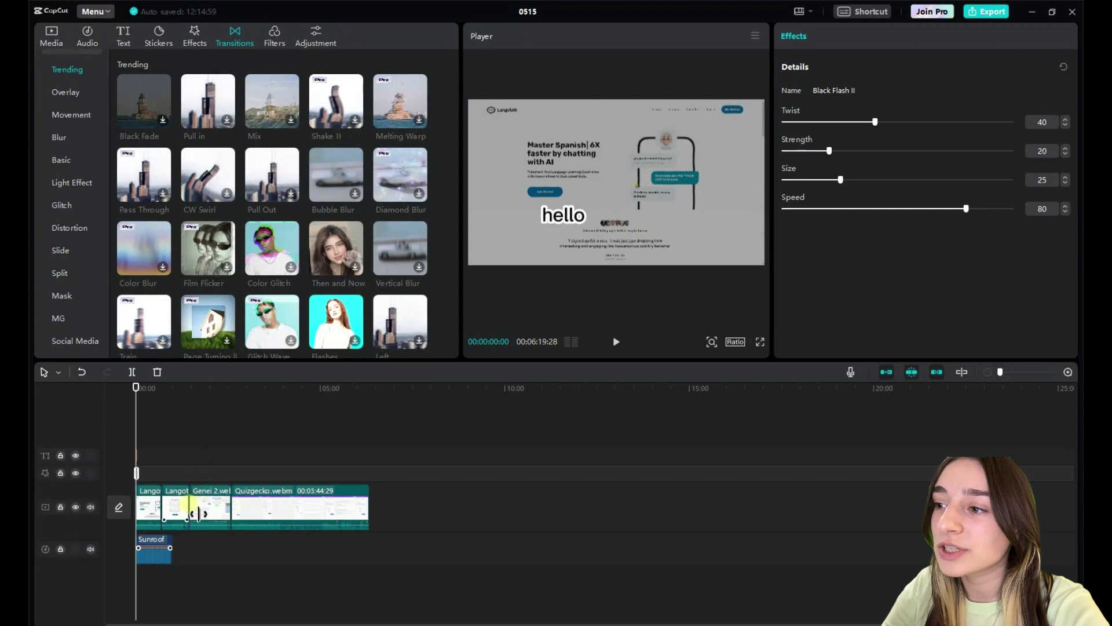
# Join the first two video clips with a 0.5 s Pull in transition.
pyautogui.click(213, 104)
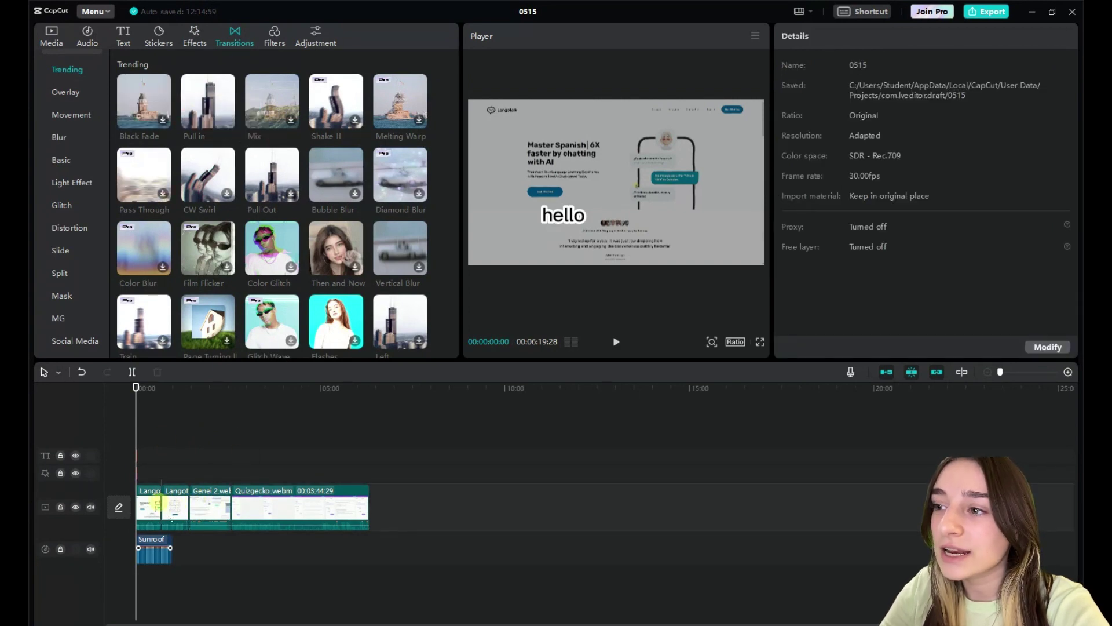
pyautogui.click(162, 508)
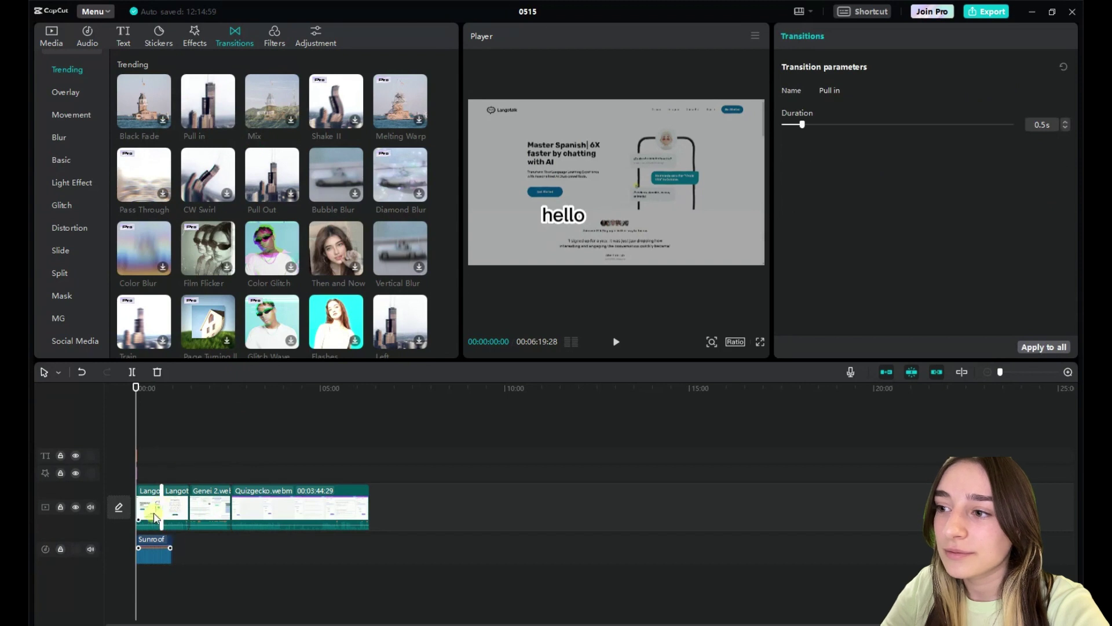
pyautogui.click(154, 517)
pyautogui.click(171, 519)
pyautogui.click(153, 512)
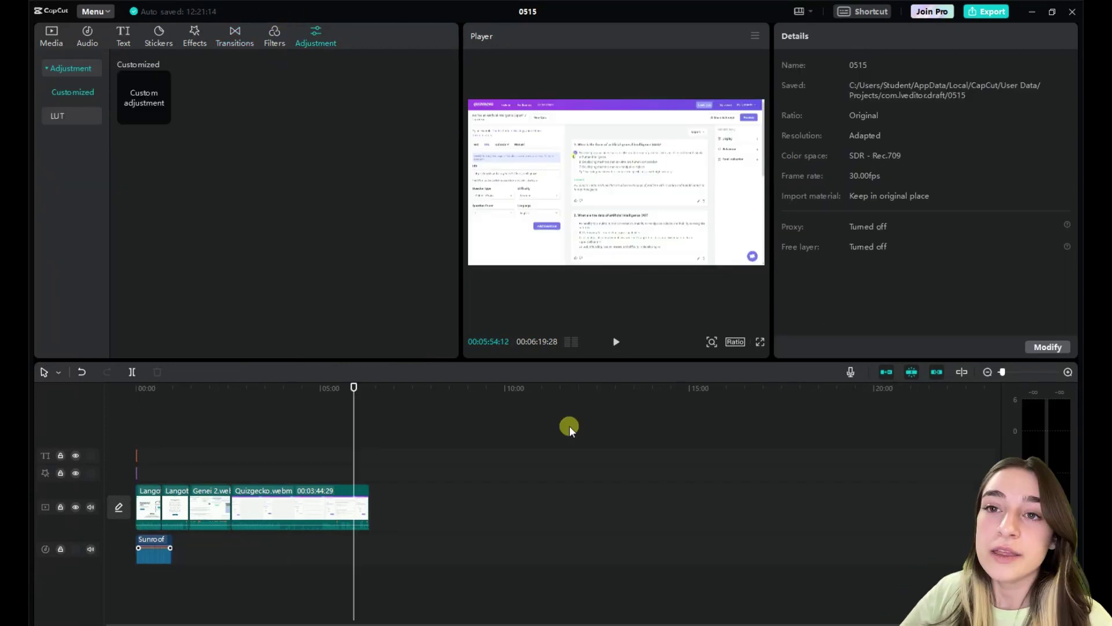
# Review Quizgecko.webm's Basic adjustment sliders, setting Sharpen to 18 and leaving others at 0.
pyautogui.click(282, 508)
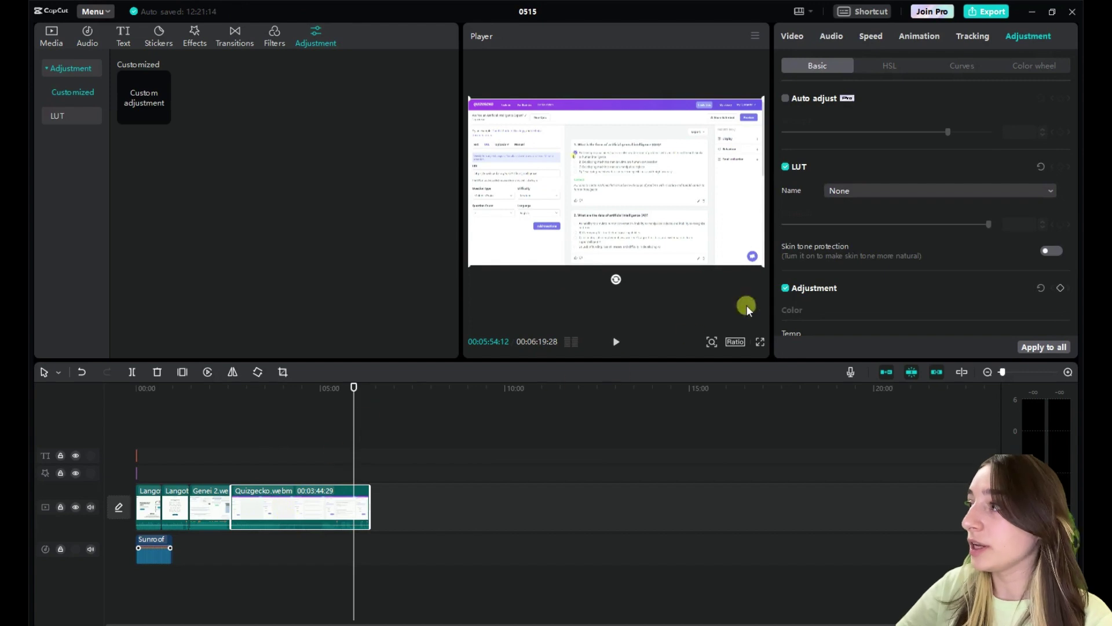
pyautogui.scroll(-6, 830, 158)
pyautogui.scroll(8, 845, 171)
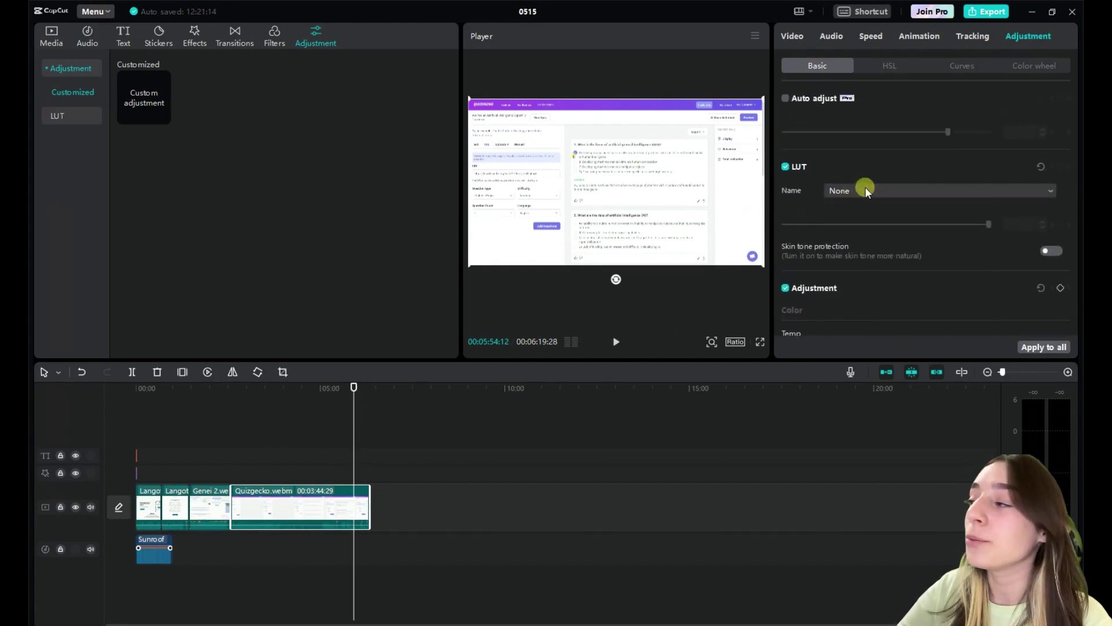
pyautogui.scroll(-2, 870, 186)
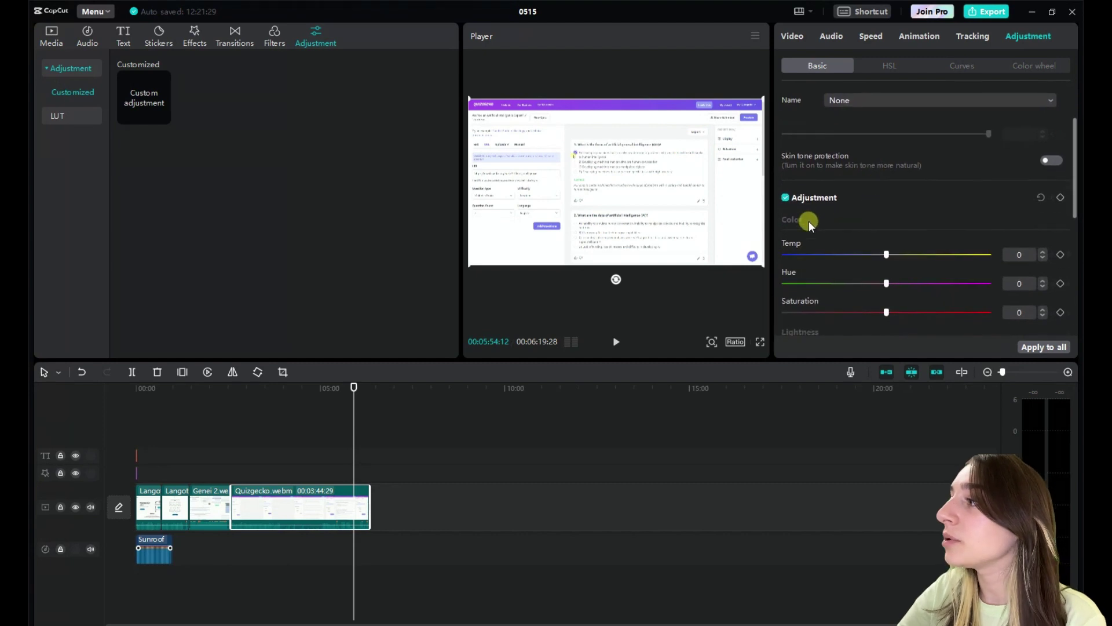
pyautogui.scroll(-1, 809, 224)
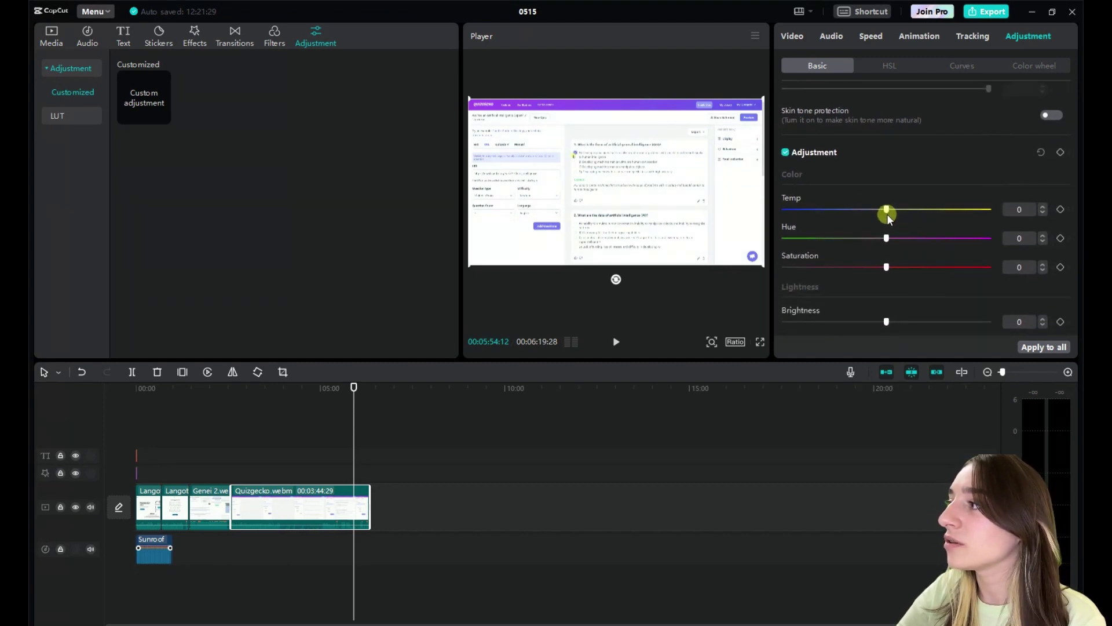
pyautogui.scroll(-1, 851, 249)
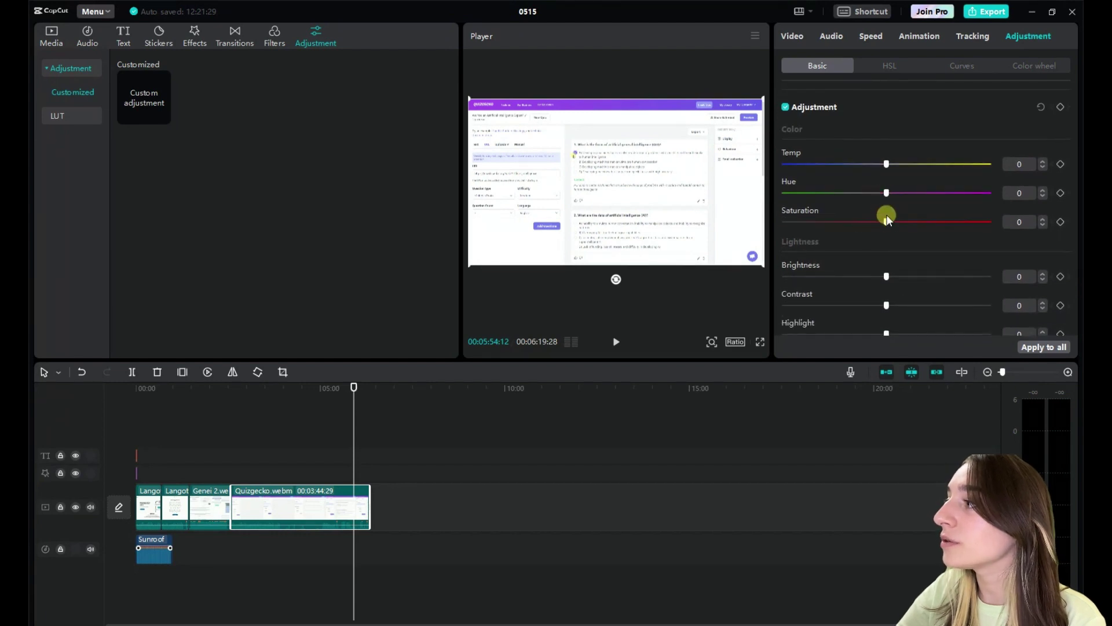
pyautogui.moveTo(956, 234); pyautogui.dragTo(882, 264)
pyautogui.scroll(-1, 858, 260)
pyautogui.scroll(-2, 871, 295)
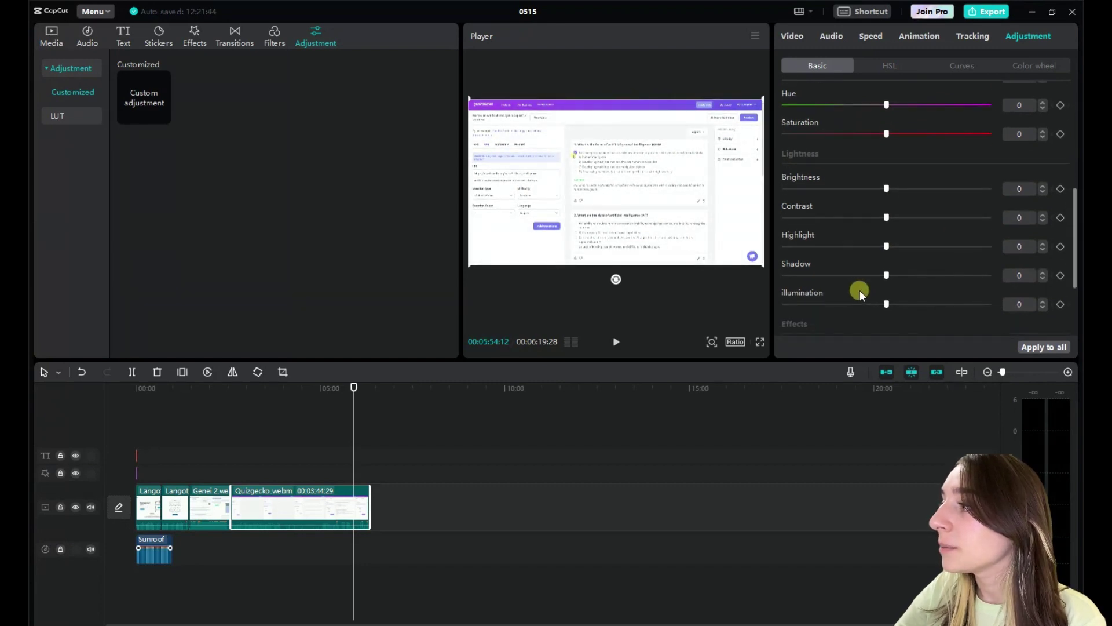
pyautogui.scroll(-3, 868, 264)
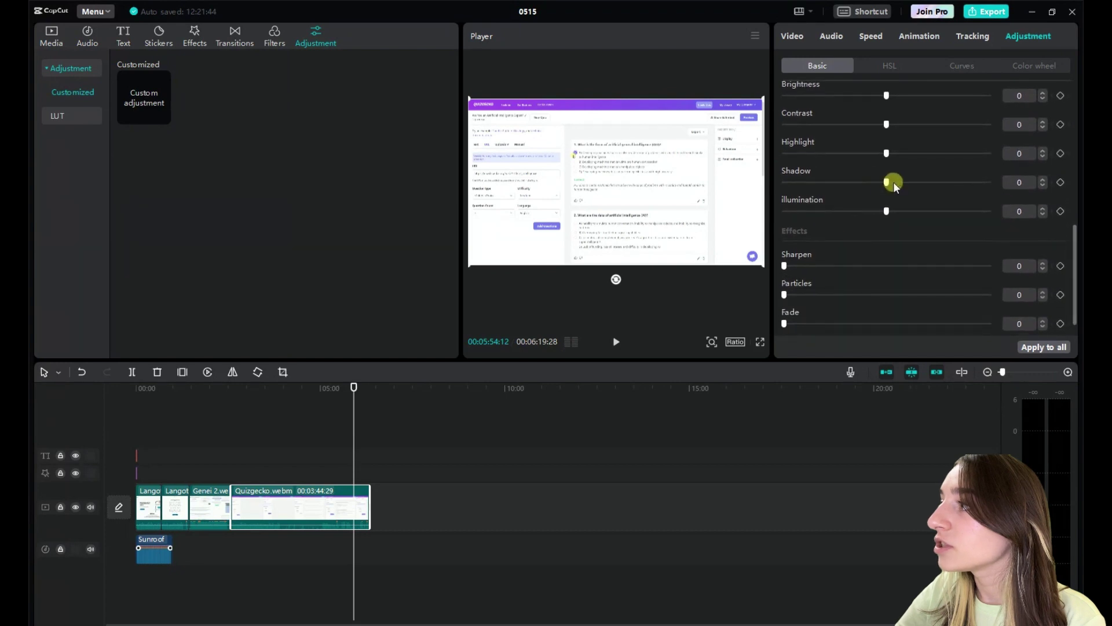
pyautogui.scroll(-1, 849, 251)
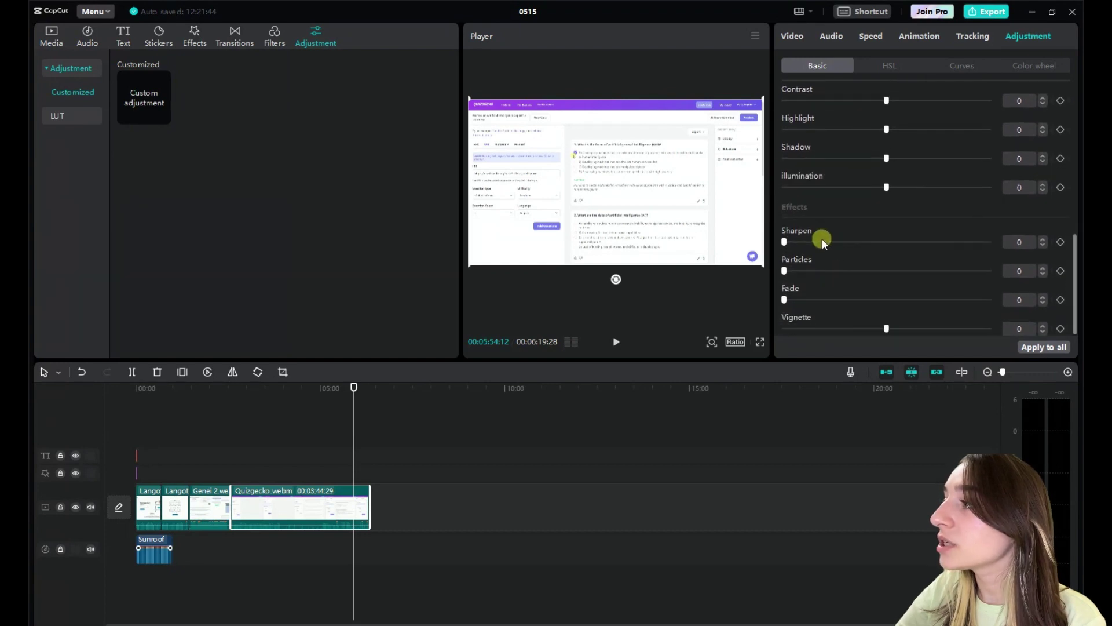
# Set the clip's Sharpen to 26, leaving Fade at zero.
pyautogui.moveTo(785, 242); pyautogui.dragTo(836, 233)
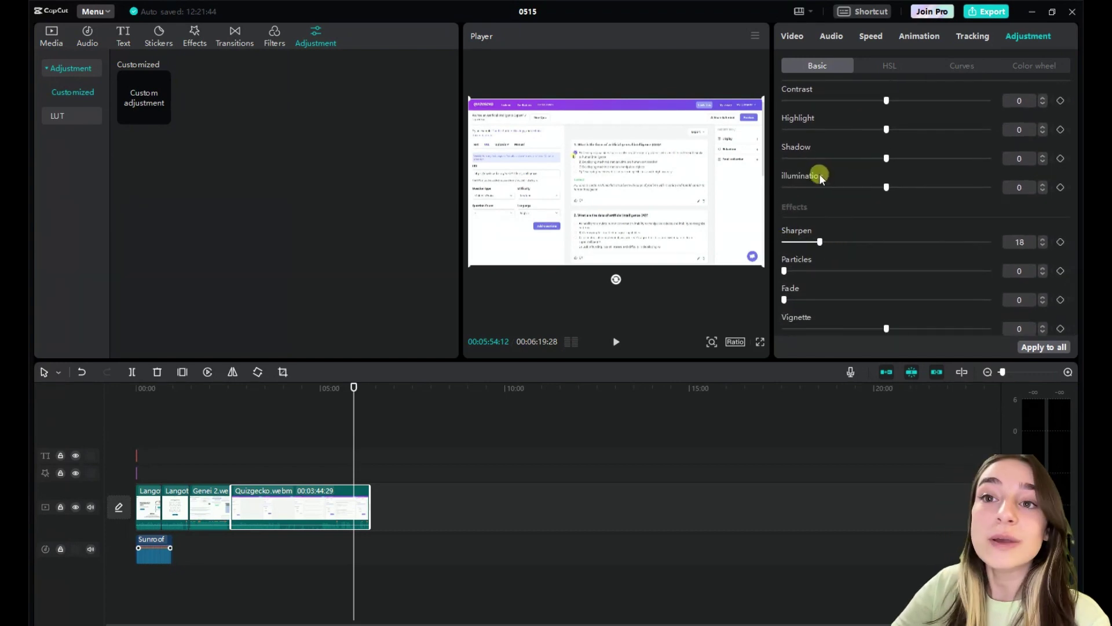
pyautogui.moveTo(819, 176); pyautogui.dragTo(905, 240)
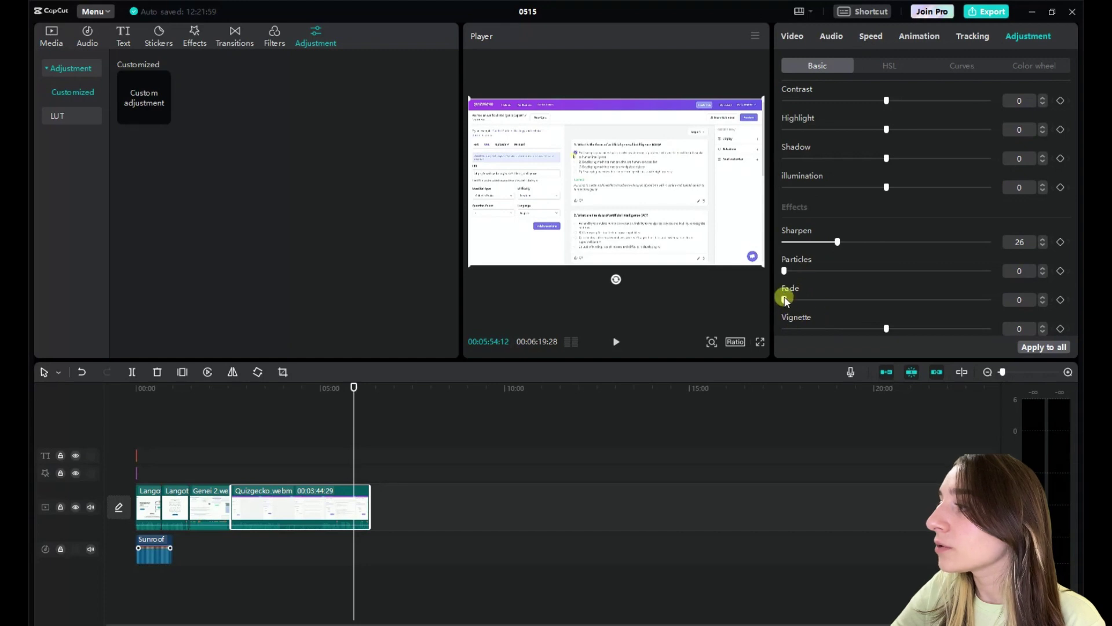
pyautogui.moveTo(785, 299)
pyautogui.mouseDown()
pyautogui.moveTo(867, 297)
pyautogui.moveTo(783, 300)
pyautogui.mouseUp()
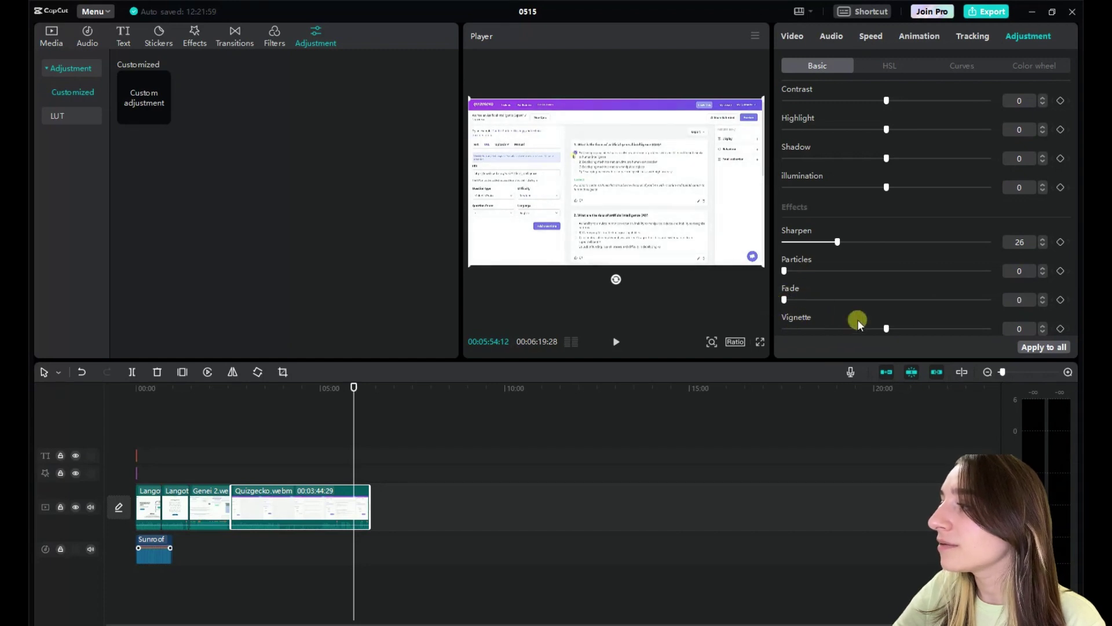
# Apply the sharpening to all clips, then check the Genei 2 and Quizgecko.webm clips.
pyautogui.click(1056, 348)
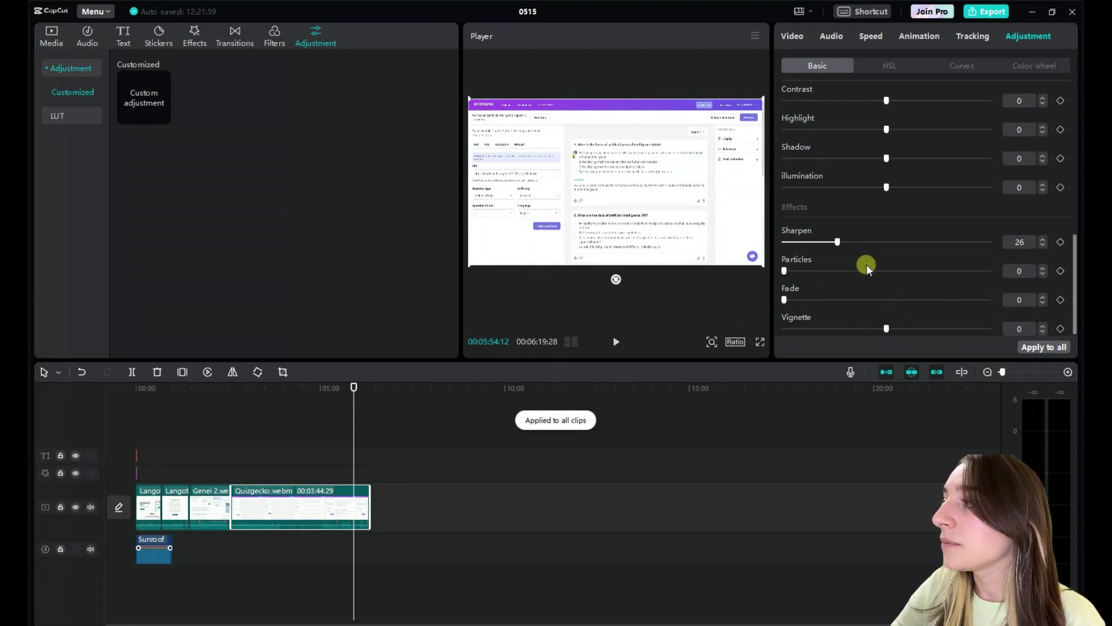
pyautogui.scroll(10, 867, 264)
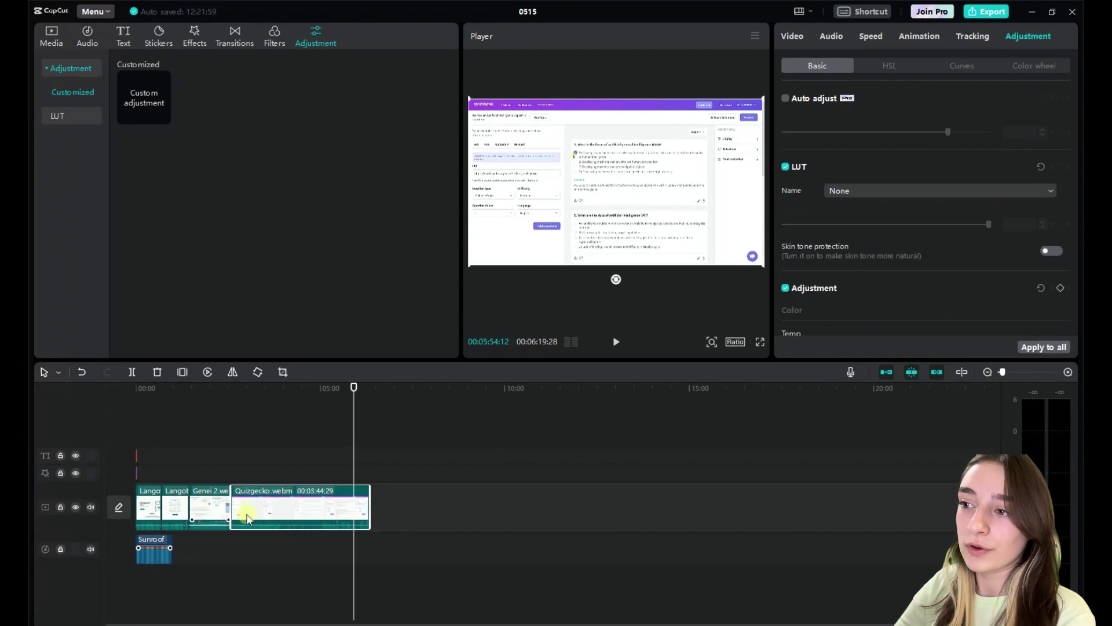
pyautogui.click(196, 513)
pyautogui.click(259, 514)
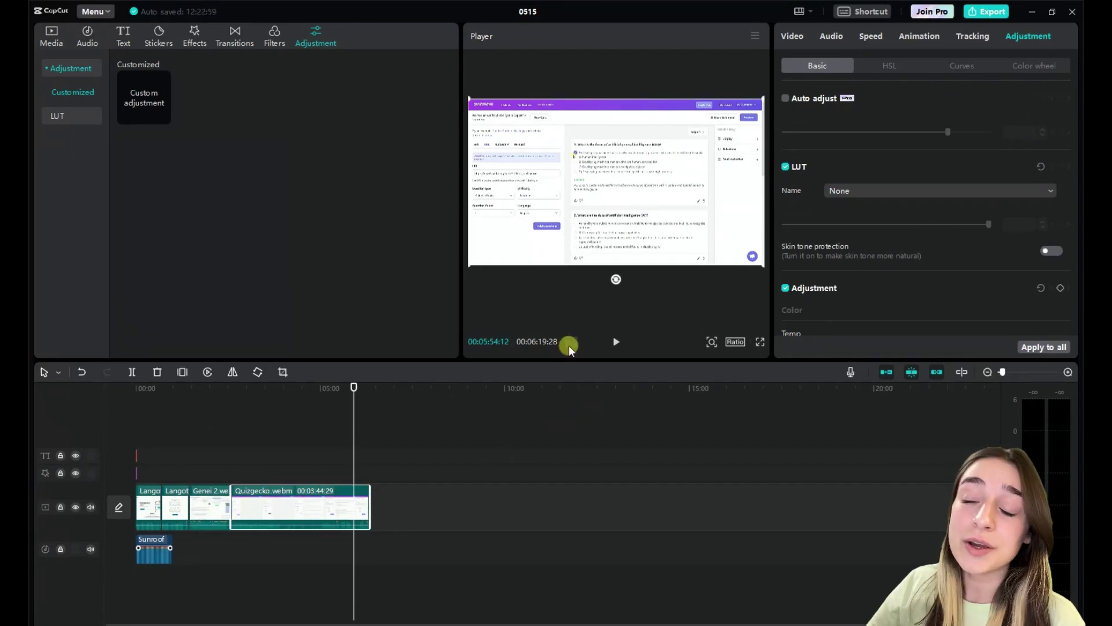
pyautogui.click(760, 342)
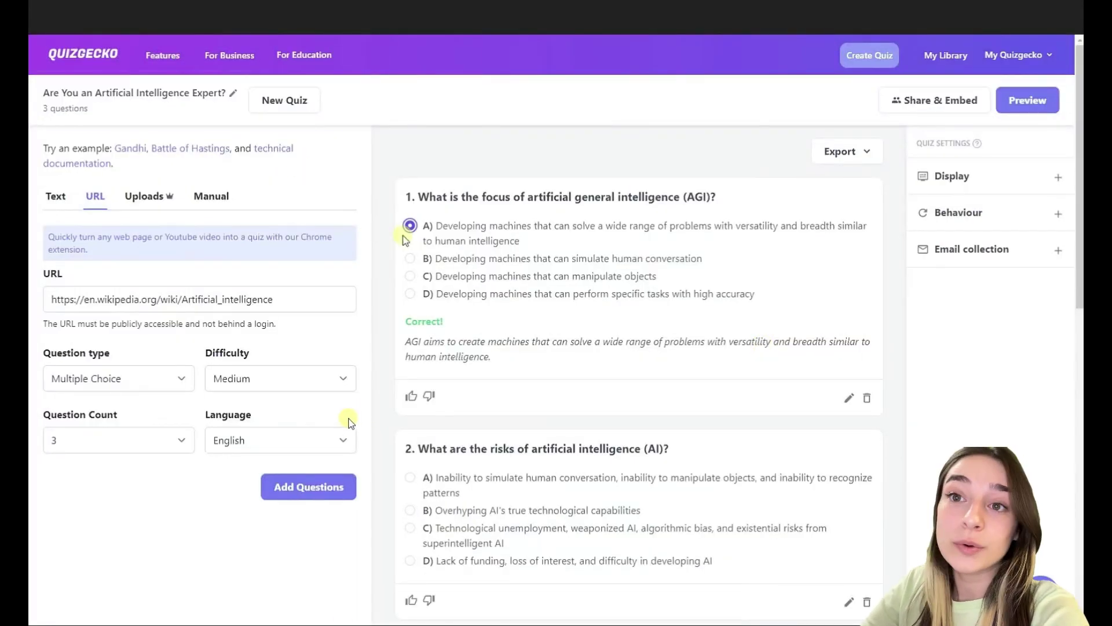
pyautogui.press('Escape')
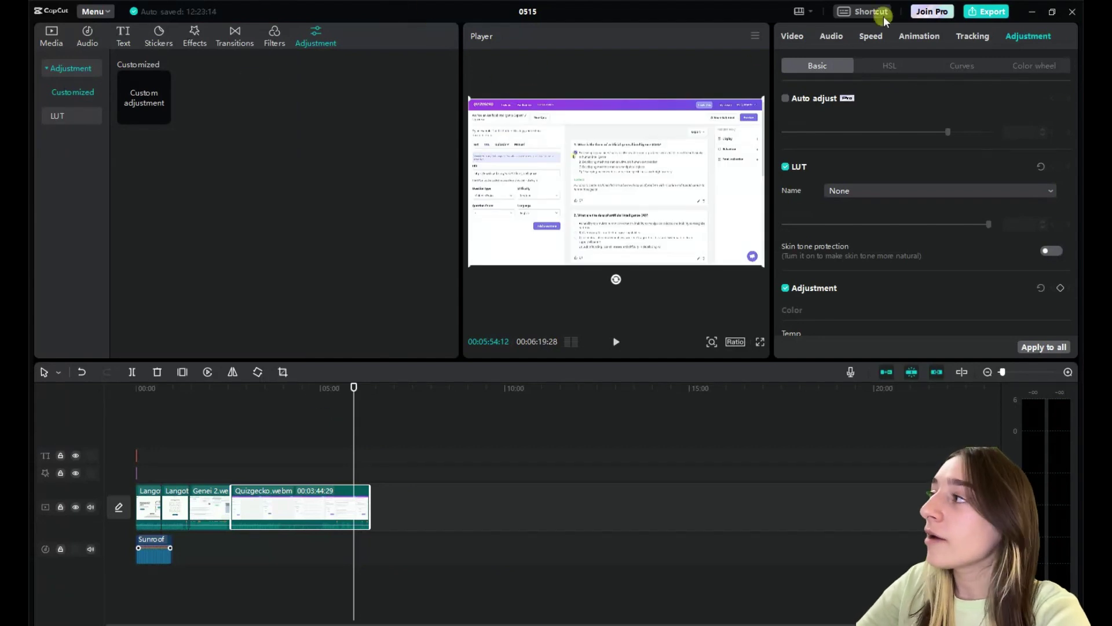
pyautogui.click(992, 11)
# Keep the export resolution at 1080P and the format as mp4.
pyautogui.click(654, 228)
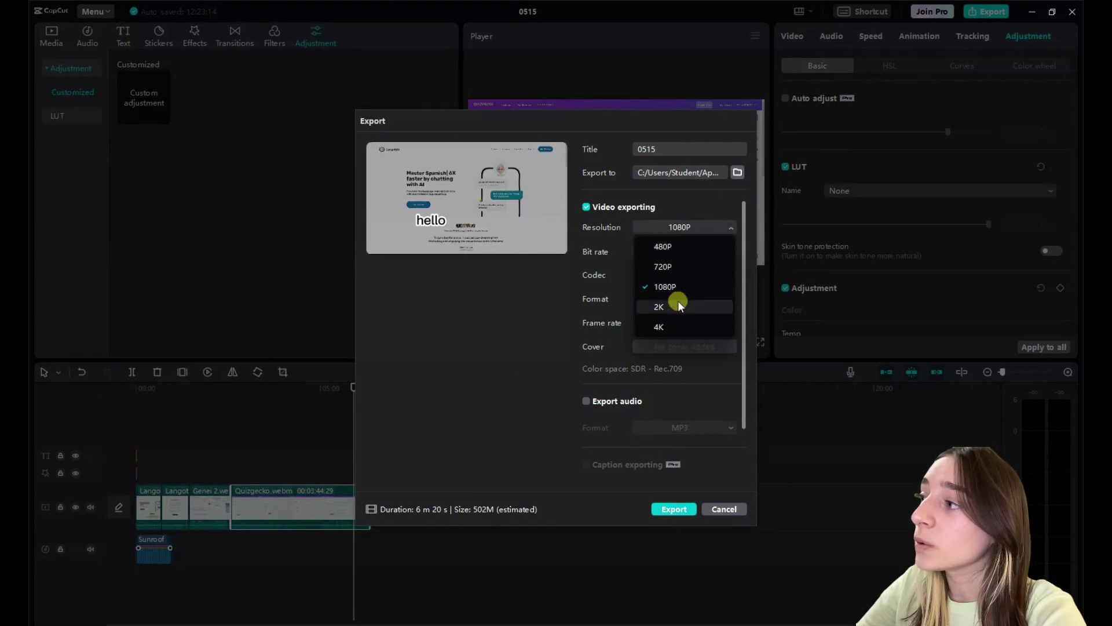
pyautogui.click(676, 228)
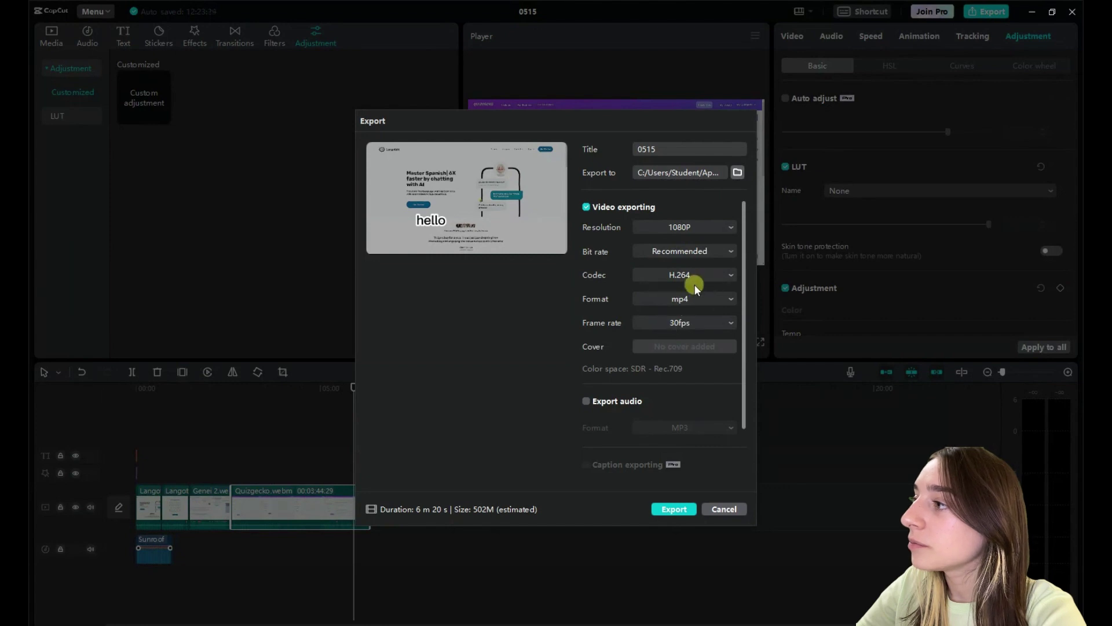
pyautogui.click(699, 301)
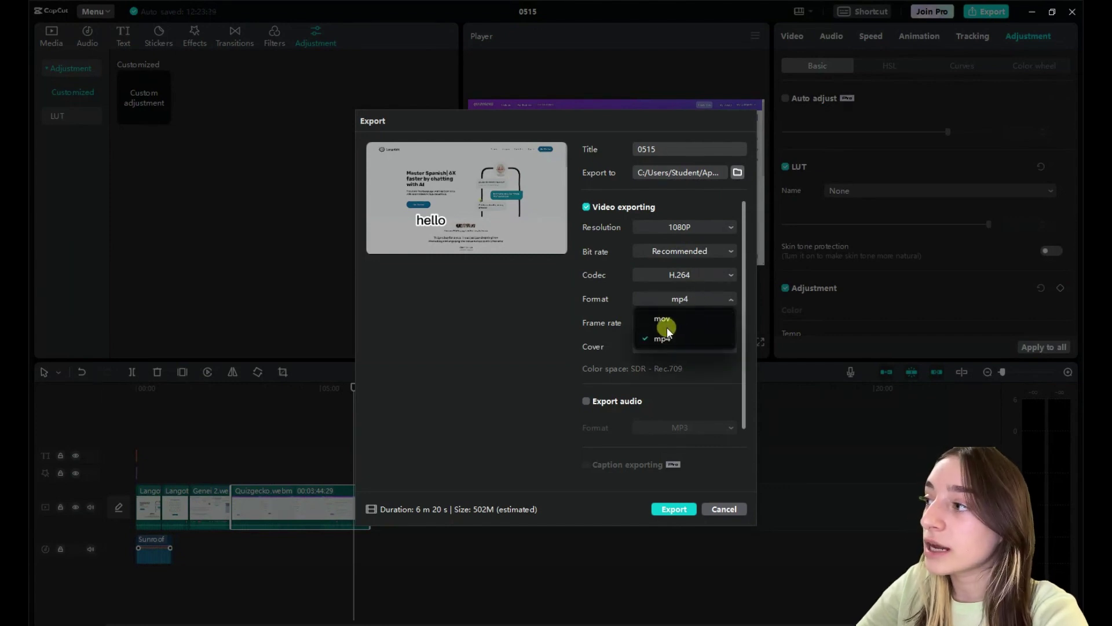
pyautogui.click(669, 296)
# Start exporting the 0515 video.
pyautogui.scroll(-2, 649, 371)
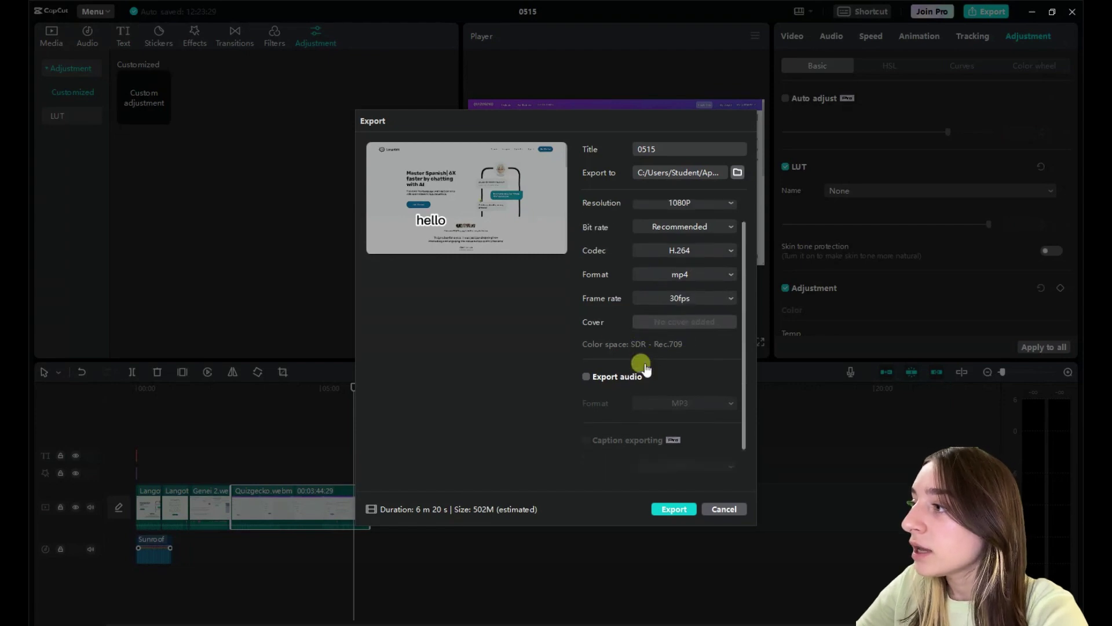
pyautogui.scroll(2, 705, 211)
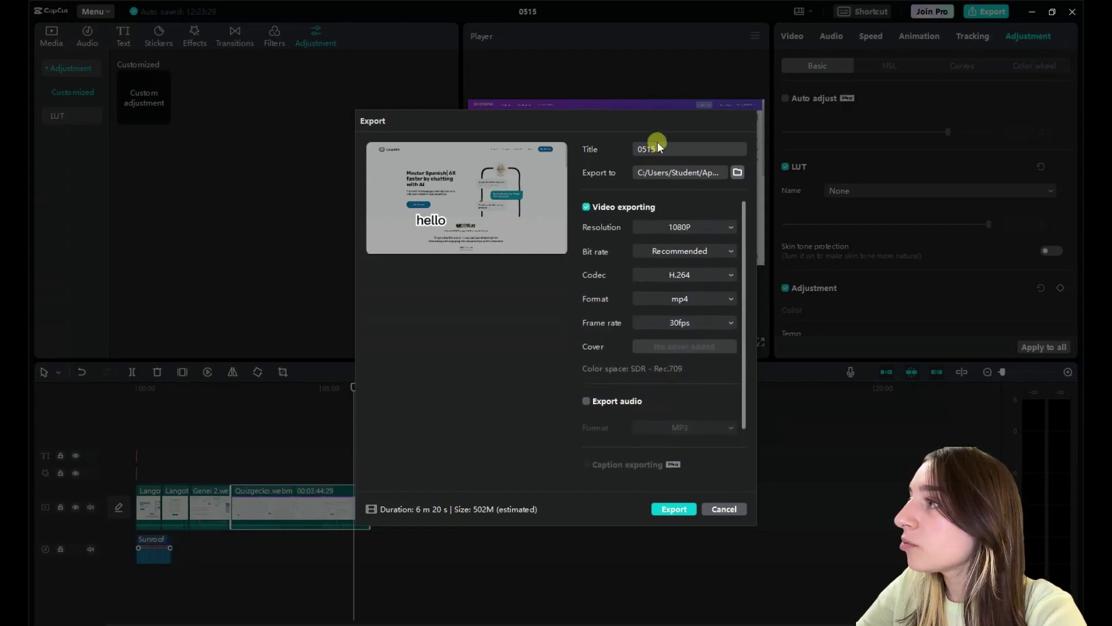
pyautogui.scroll(-2, 646, 335)
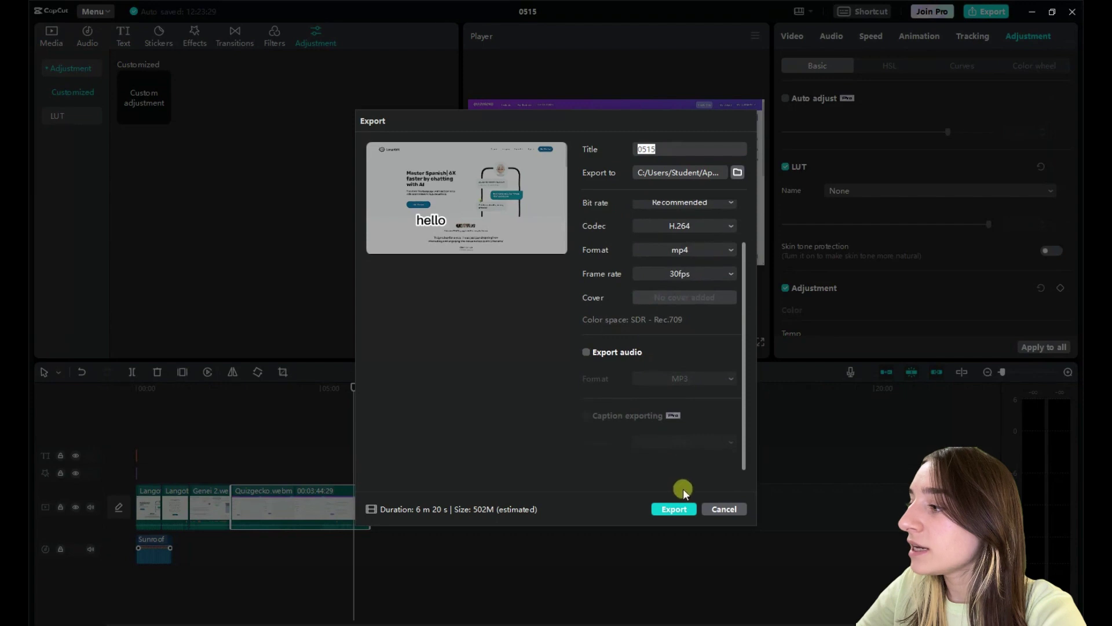
pyautogui.click(689, 511)
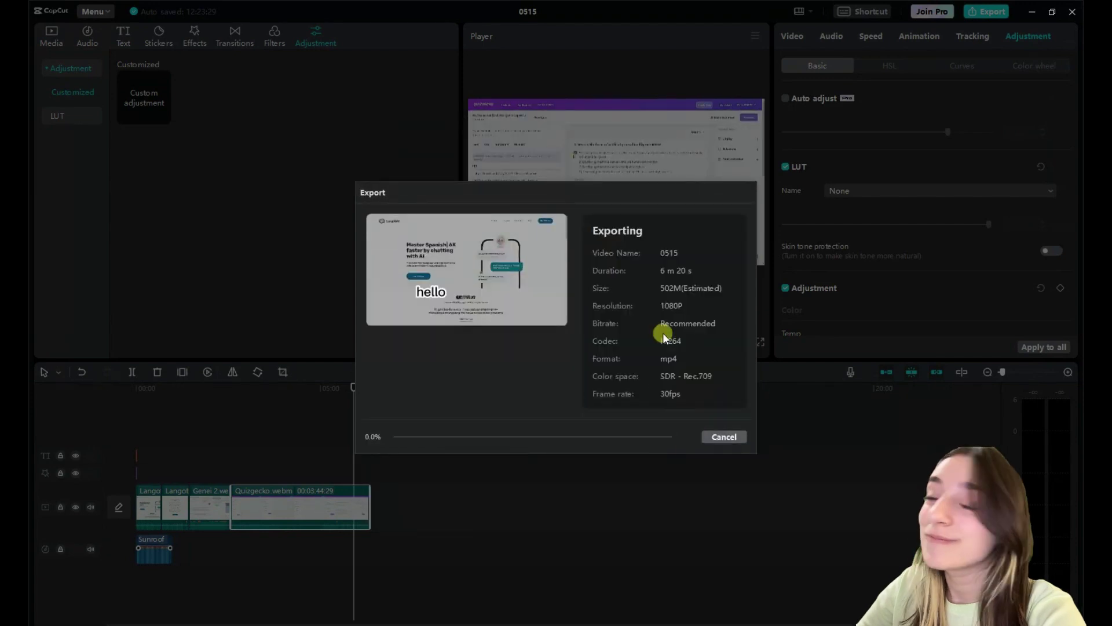